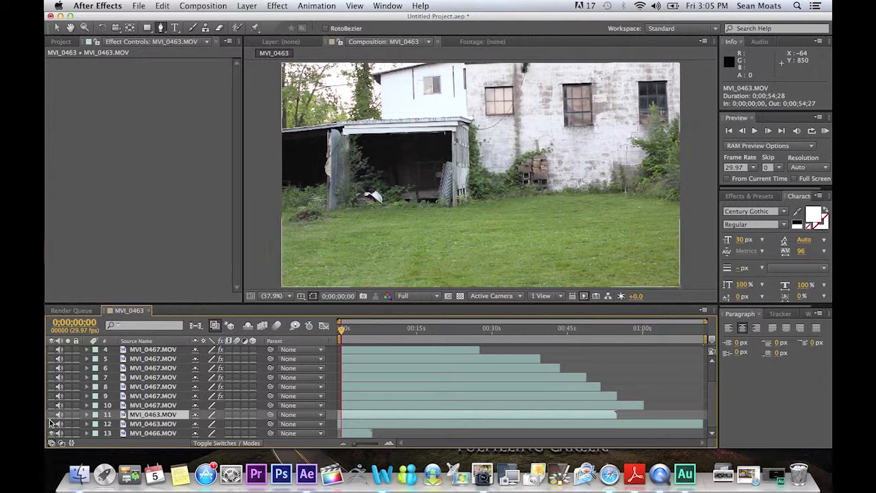
Step: Hide the MVI_0463 clip on layer 12, play the MVI_0466 footage beneath it, return to the start and show layer 12 again
left_click(159, 425)
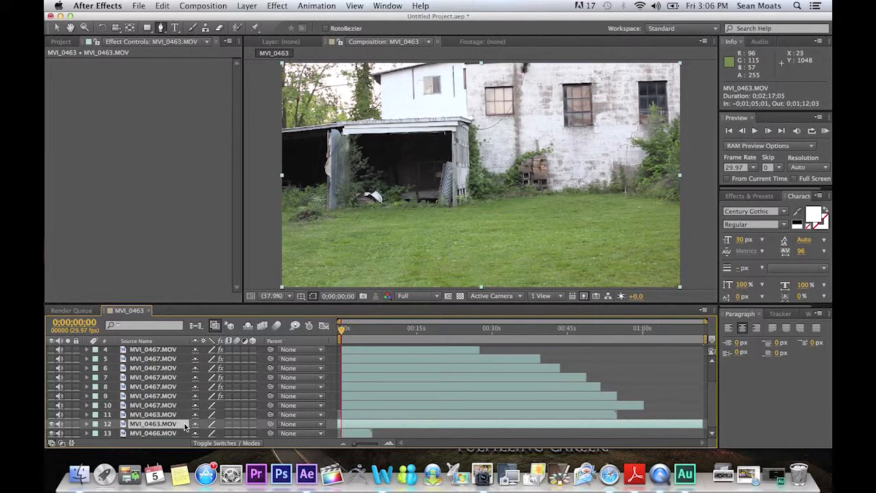
left_click(51, 425)
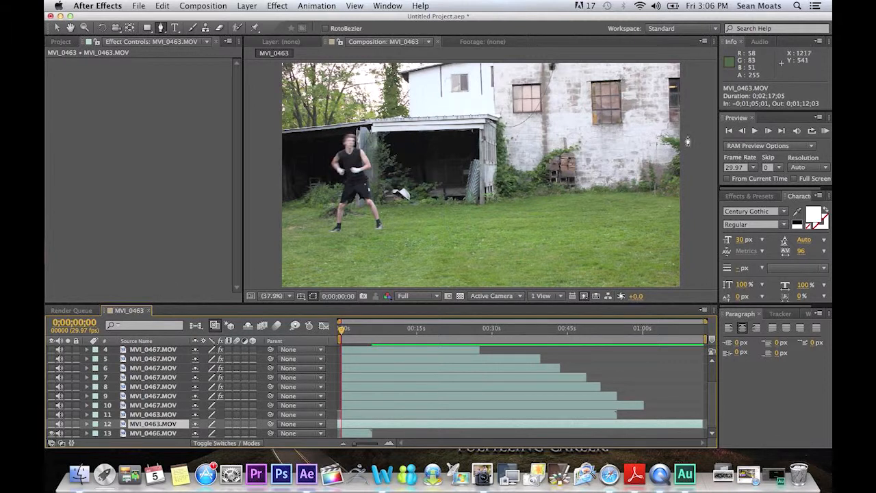
left_click(755, 132)
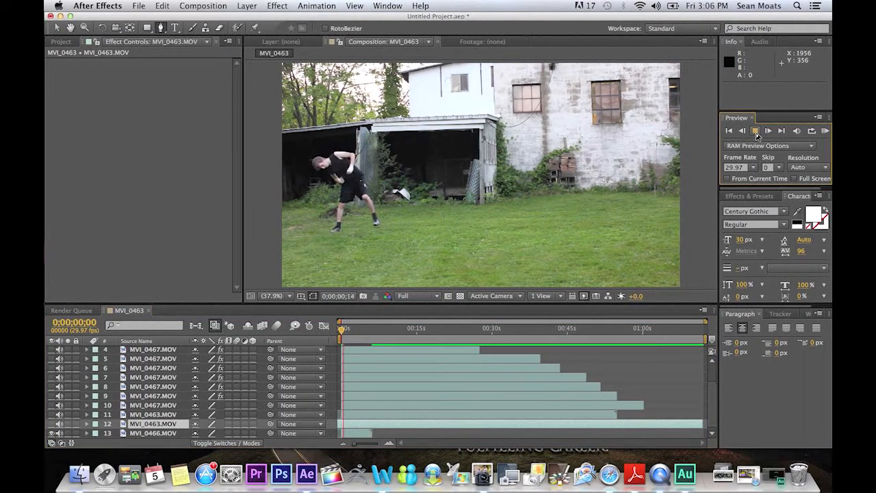
left_click(755, 132)
left_click(343, 329)
left_click_drag(343, 330, 341, 331)
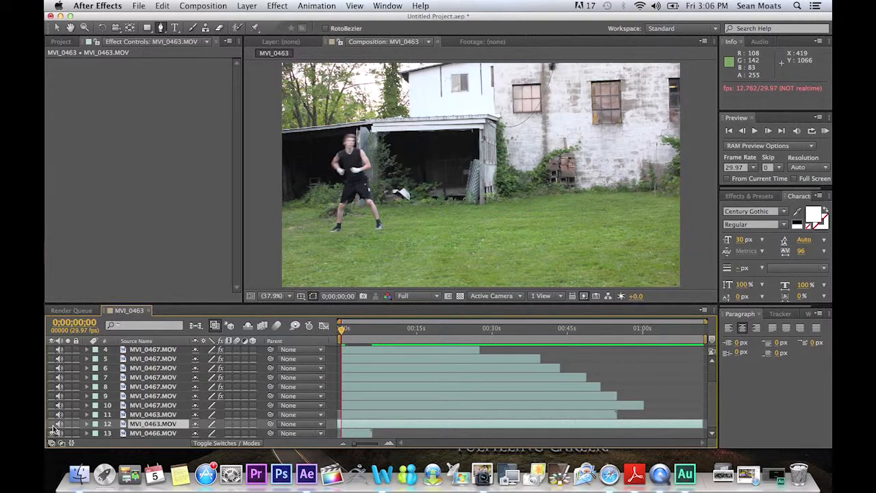
left_click(53, 424)
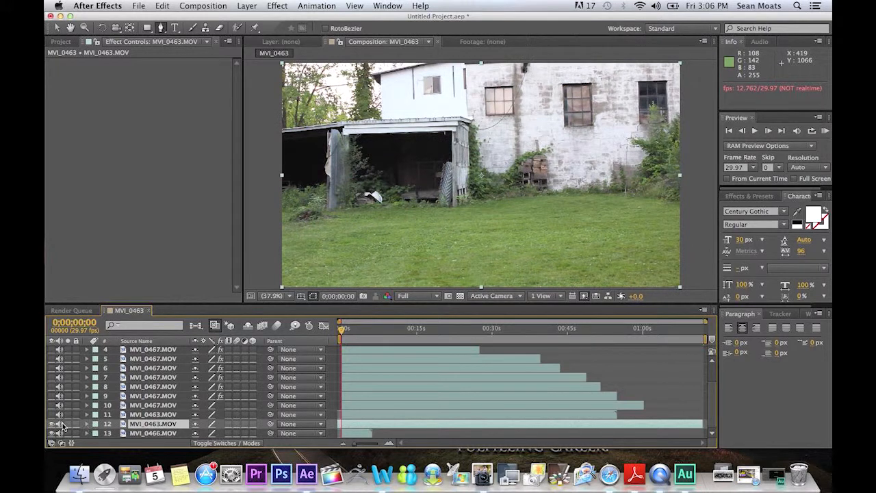
Step: Show the MVI_0463 clip on layer 11, play it to 0;00;02;11 and trim its end at that frame
left_click(53, 414)
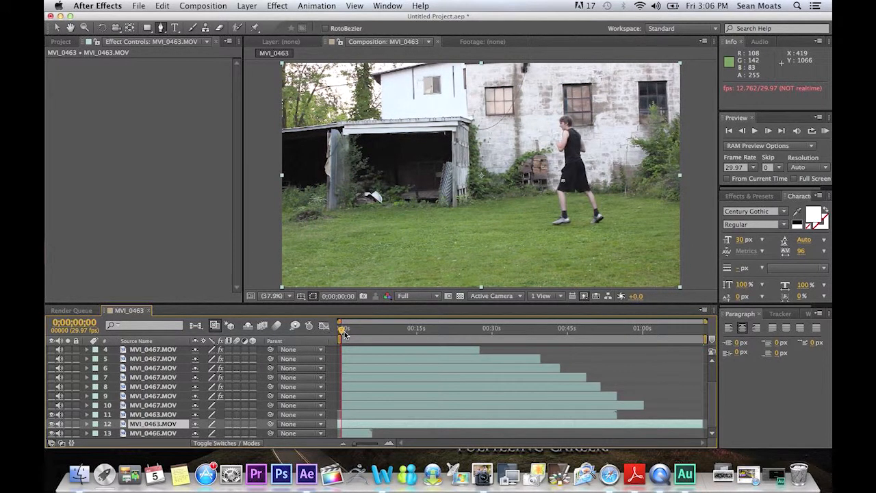
left_click(757, 131)
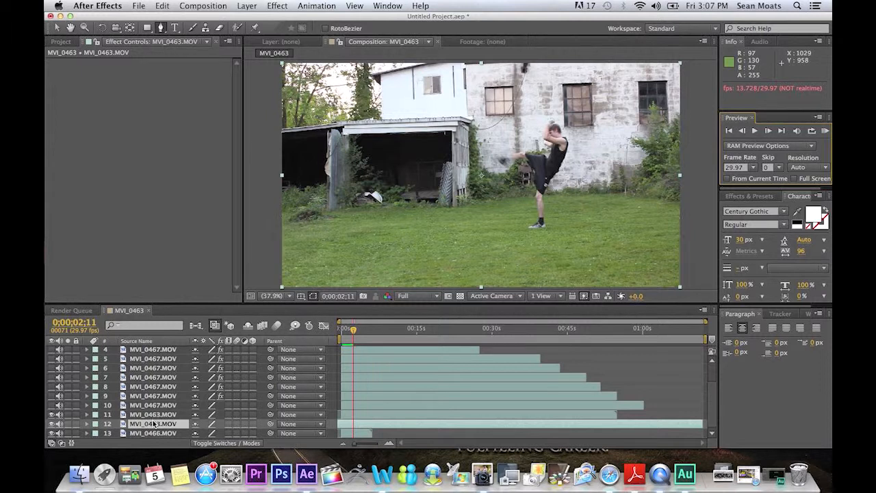
left_click(51, 414)
left_click(52, 414)
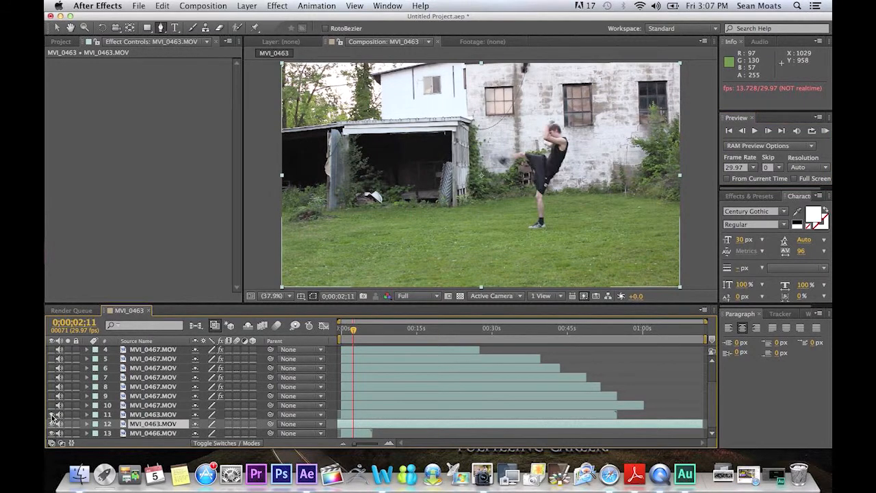
left_click(356, 417)
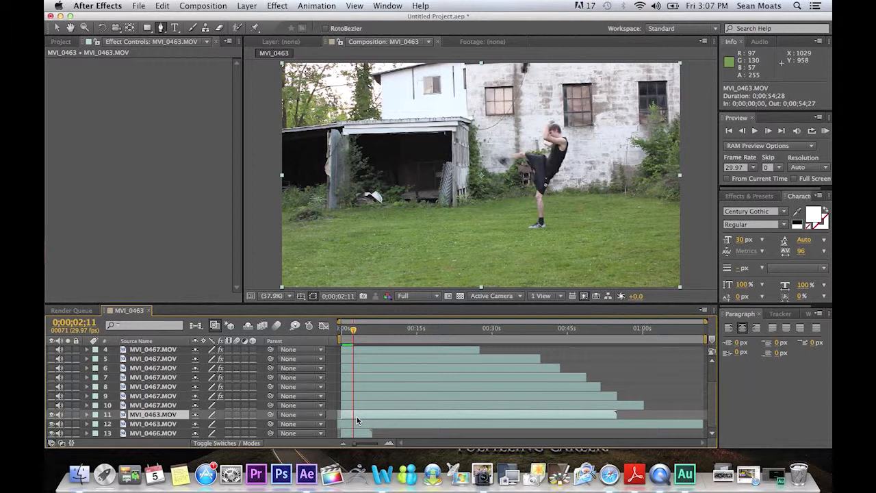
key("alt+]")
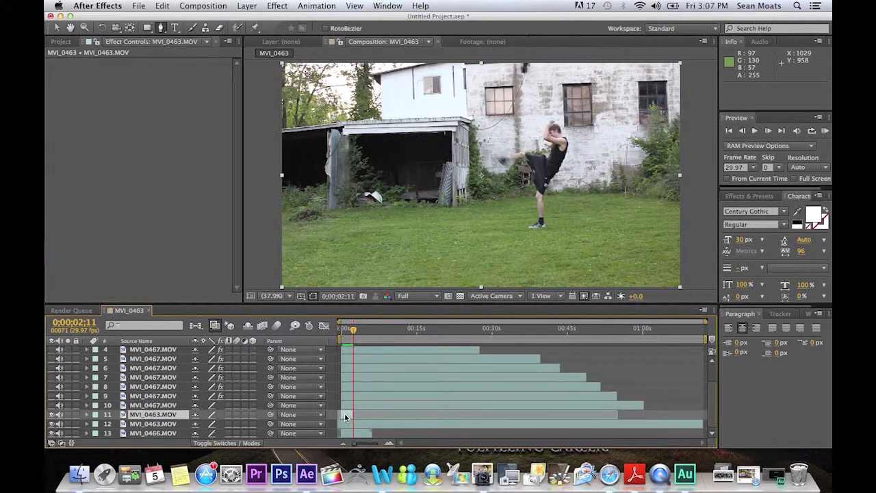
Step: Move the MVI_0466 clip to start at 0;00;05;16 and place its layer directly above the untrimmed MVI_0463 layer
left_click_drag(358, 432, 380, 435)
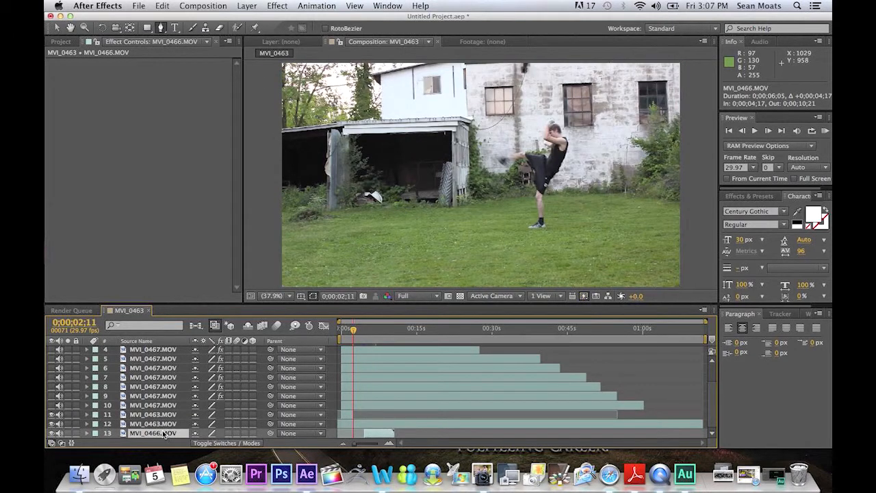
left_click_drag(163, 433, 162, 424)
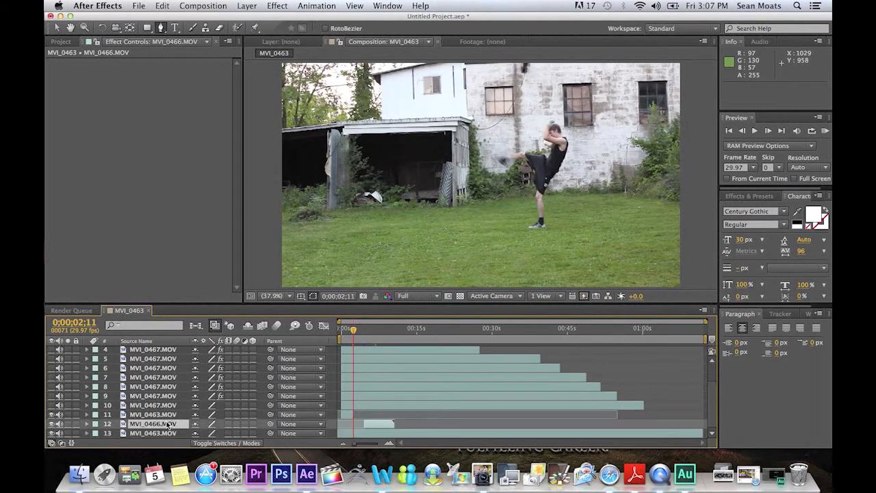
left_click_drag(378, 424, 383, 424)
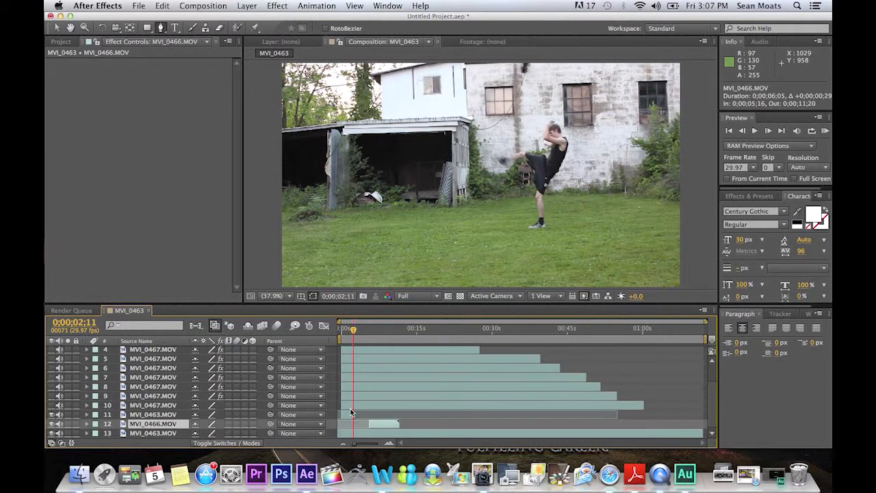
Step: Scrub the timeline between 0;00;02;05 and 0;00;05;17 to review the handover from the trimmed clip to MVI_0466
left_click(156, 405)
scroll(177, 406, "up", 3)
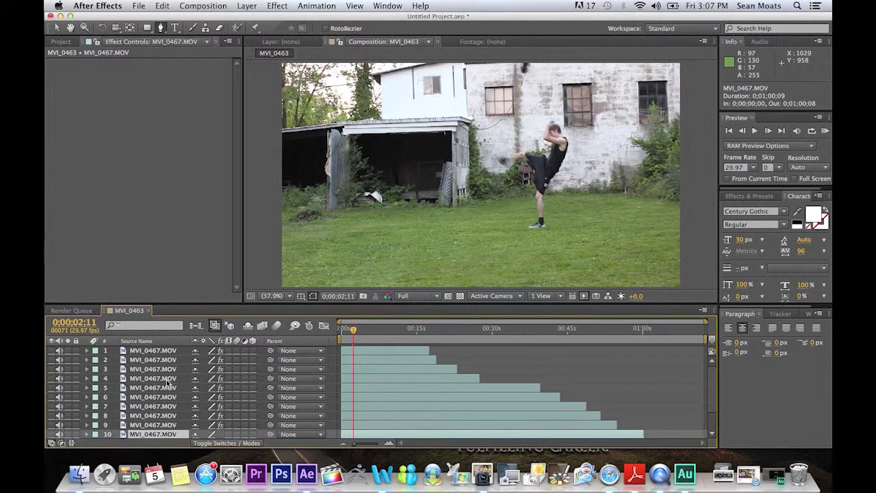
scroll(192, 380, "down", 3)
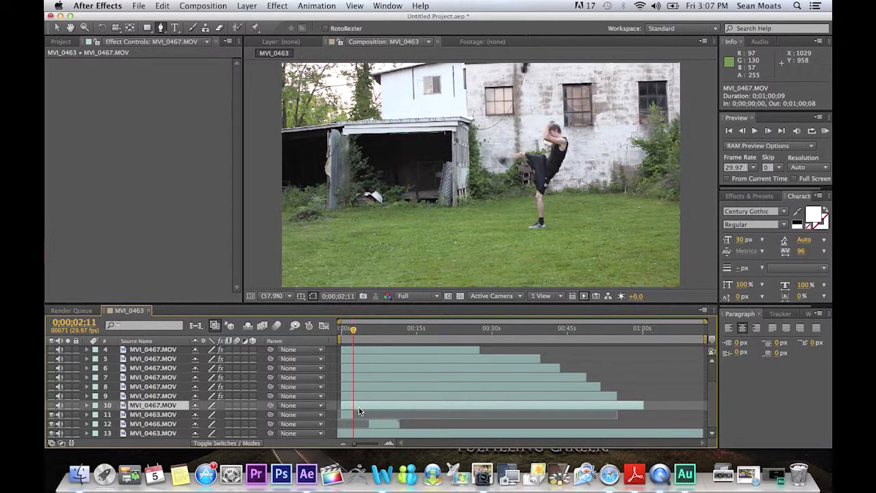
left_click_drag(354, 329, 369, 377)
left_click_drag(368, 330, 370, 330)
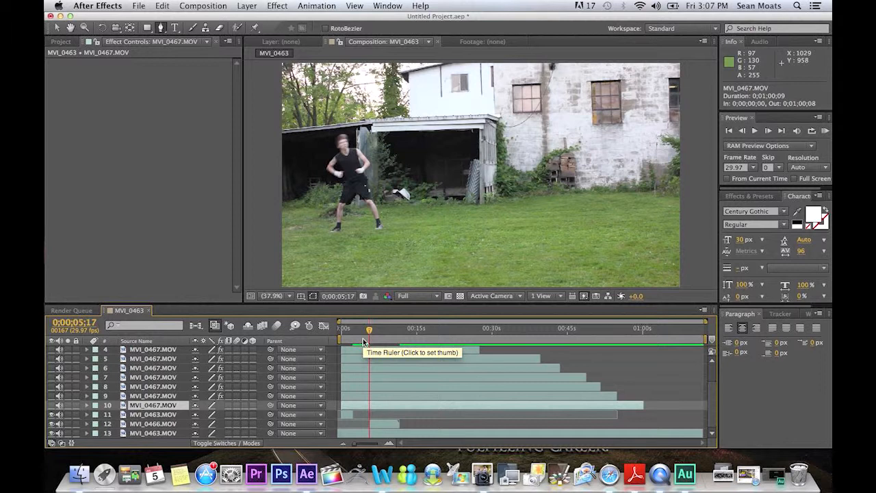
left_click_drag(370, 332, 355, 333)
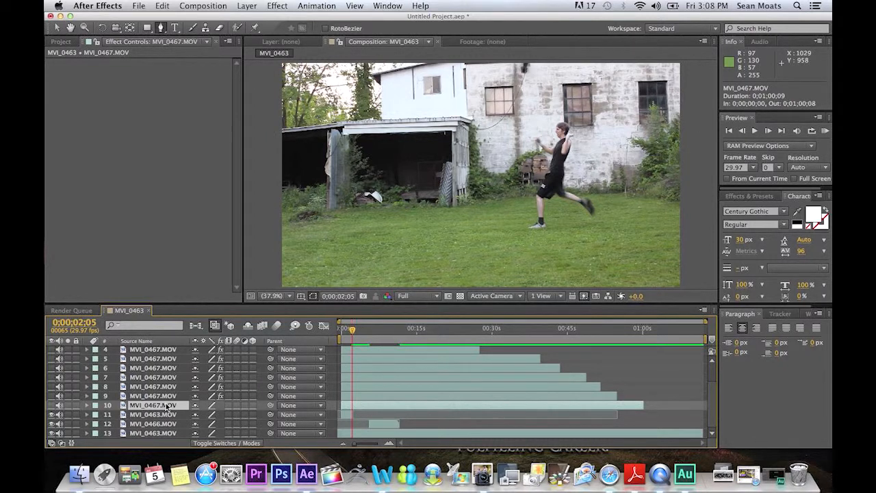
Step: Turn on visibility of the MVI_0467 clip on layer 10 and return the playhead to 0;00;00;00
left_click(52, 405)
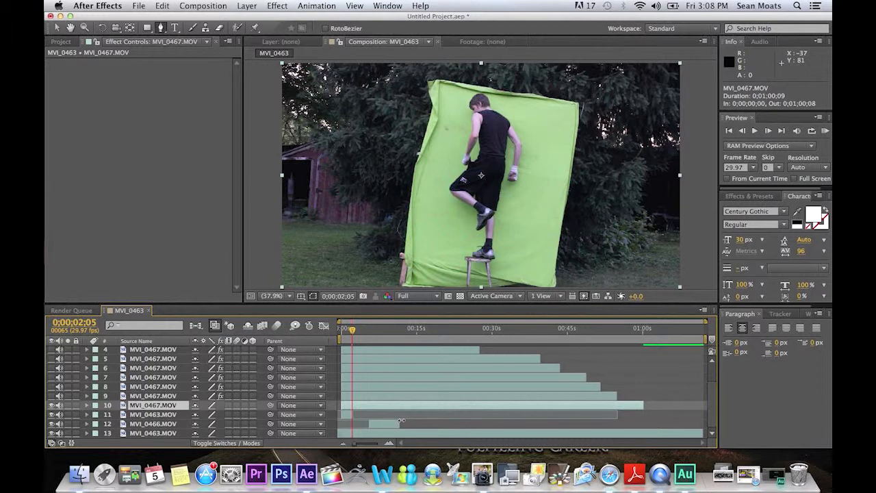
mouse_move(352, 332)
left_mouse_down()
mouse_move(342, 334)
mouse_move(374, 340)
mouse_move(339, 336)
left_mouse_up()
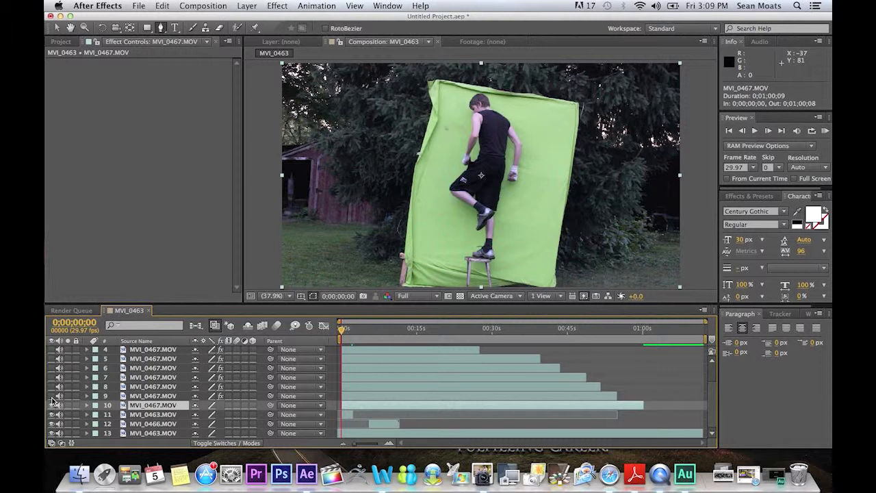
Step: Show the other MVI_0467 layers one after another to view the stacked clones, and hide them again with only layer 10 visible
left_click(51, 395)
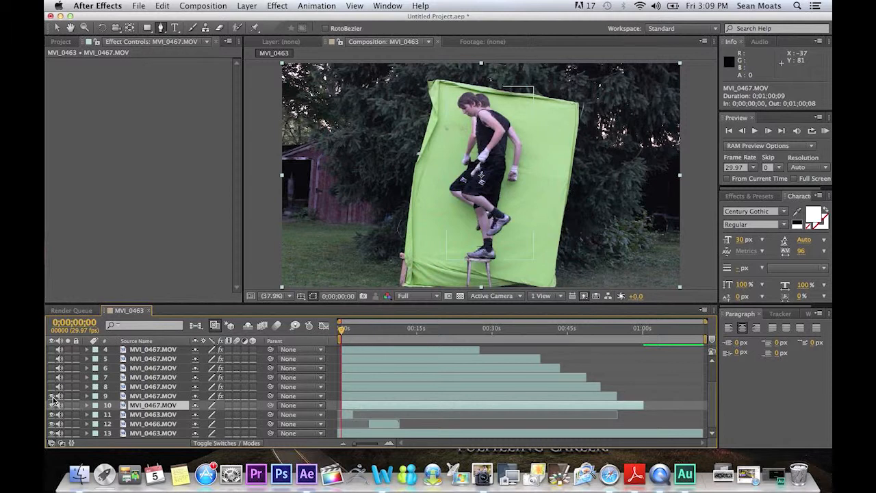
left_click(52, 387)
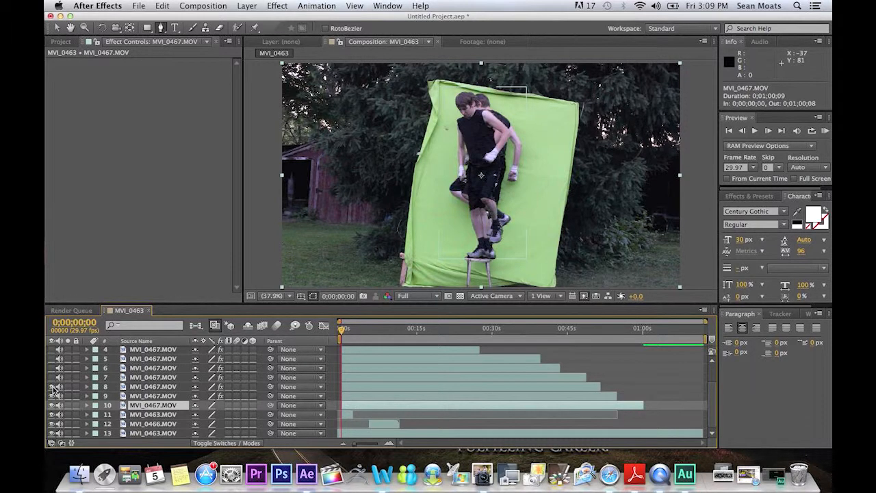
left_click(52, 377)
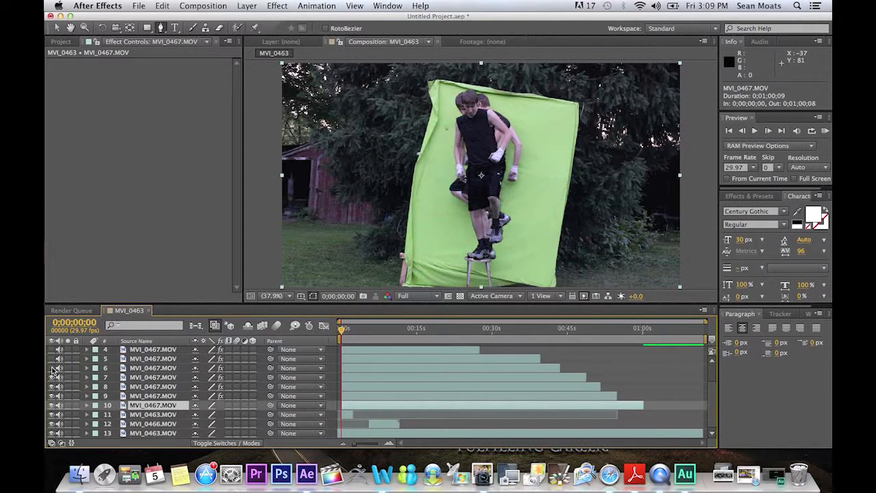
left_click(52, 369)
left_click(52, 359)
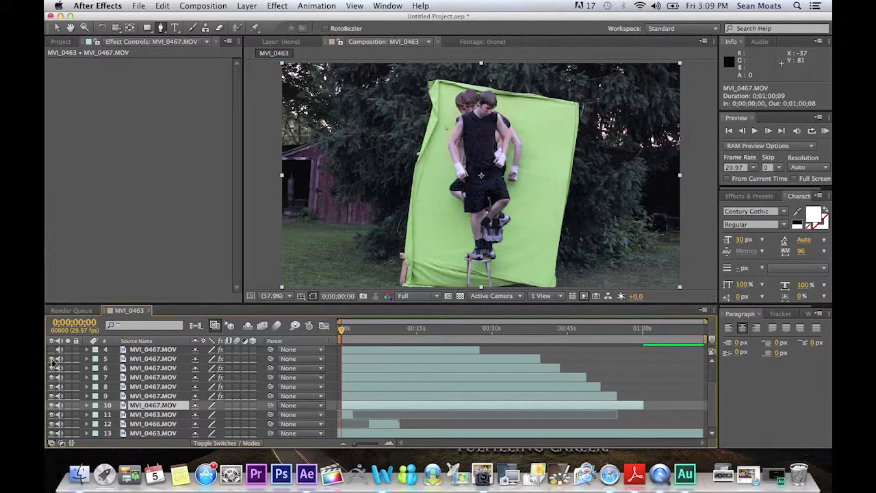
left_click(52, 349)
left_click(52, 350)
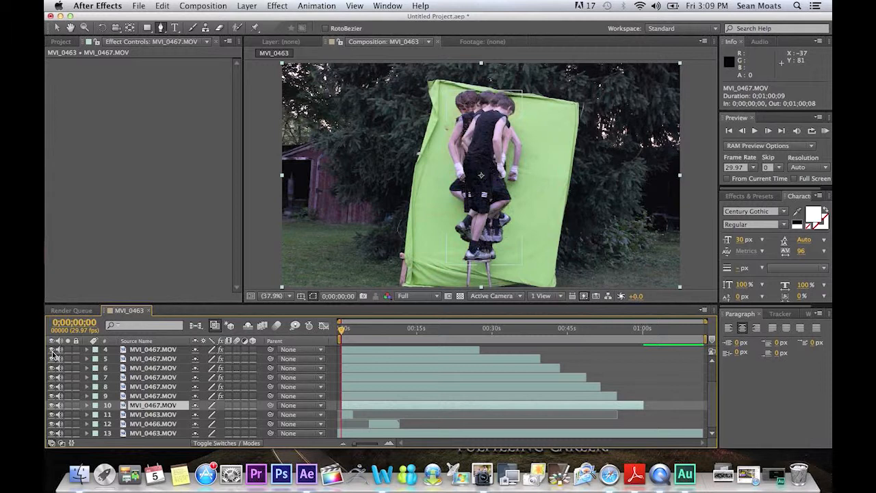
scroll(53, 359, "up", 1)
left_click(53, 367)
left_click_drag(54, 367, 52, 414)
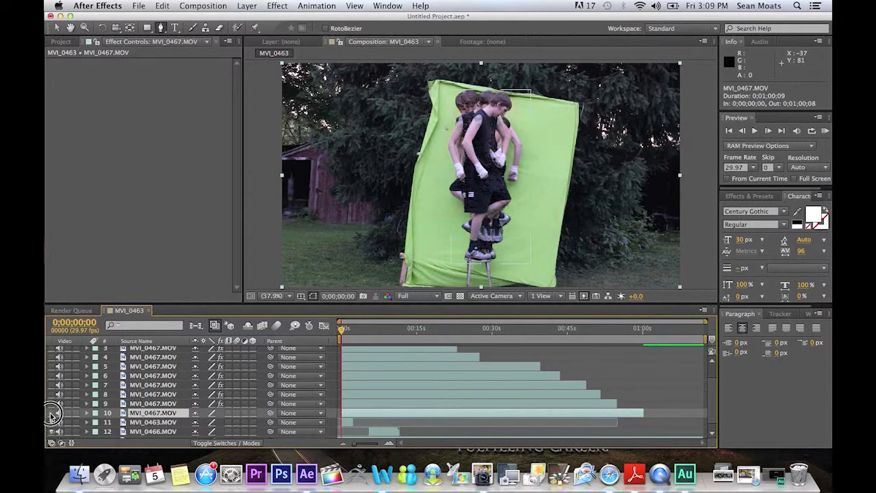
left_click(52, 414)
left_click(52, 414)
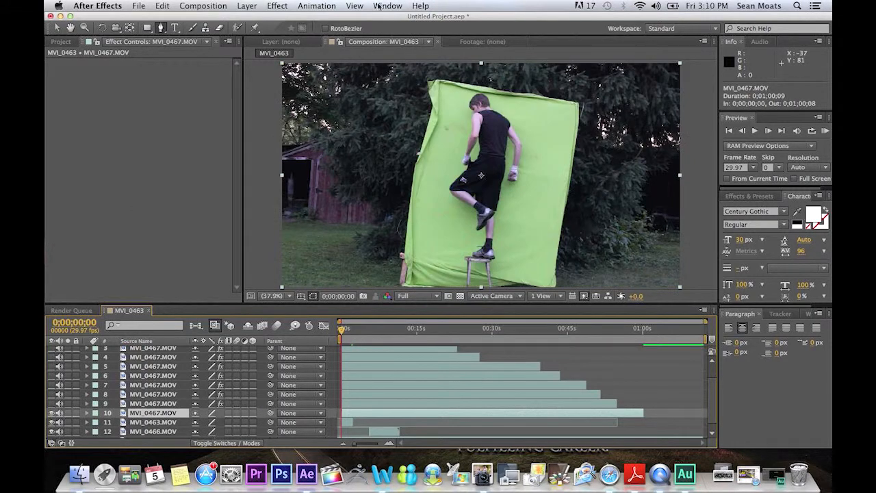
Step: Apply the Keylight (1.2) effect to the MVI_0467 clip on layer 10 and sample the green backdrop as its Screen Colour
left_click(253, 10)
mouse_move(277, 6)
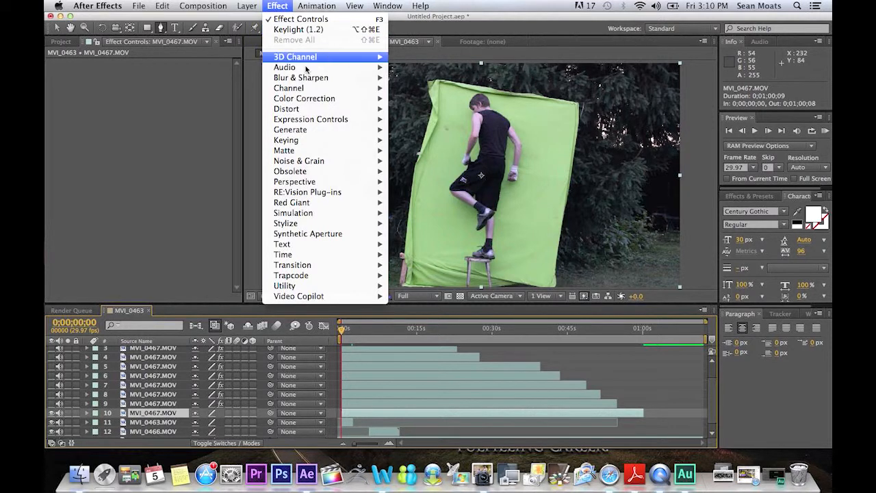
mouse_move(317, 81)
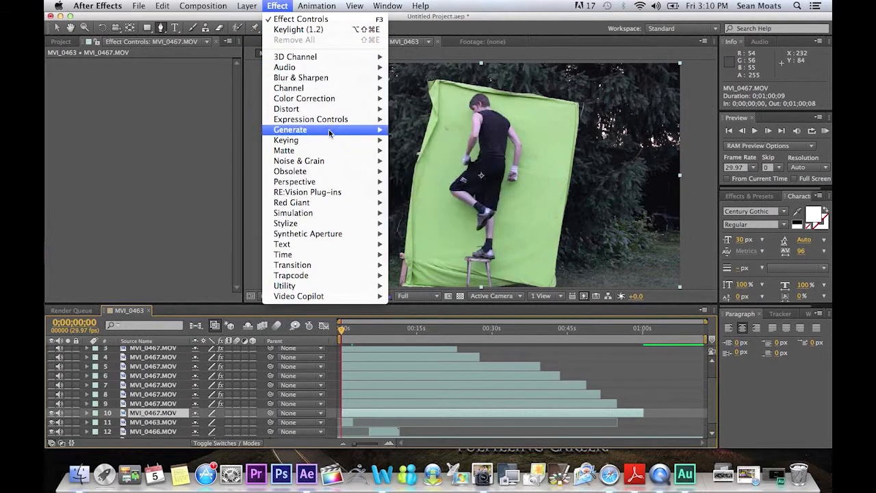
mouse_move(338, 140)
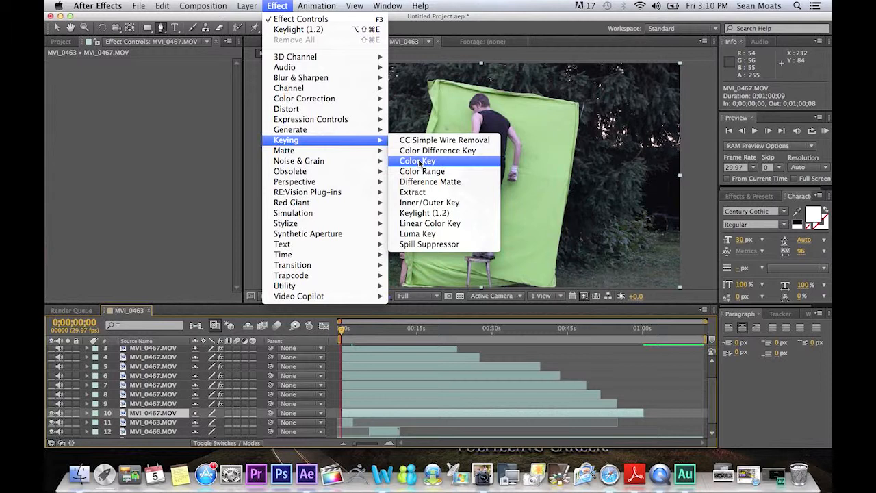
left_click(424, 214)
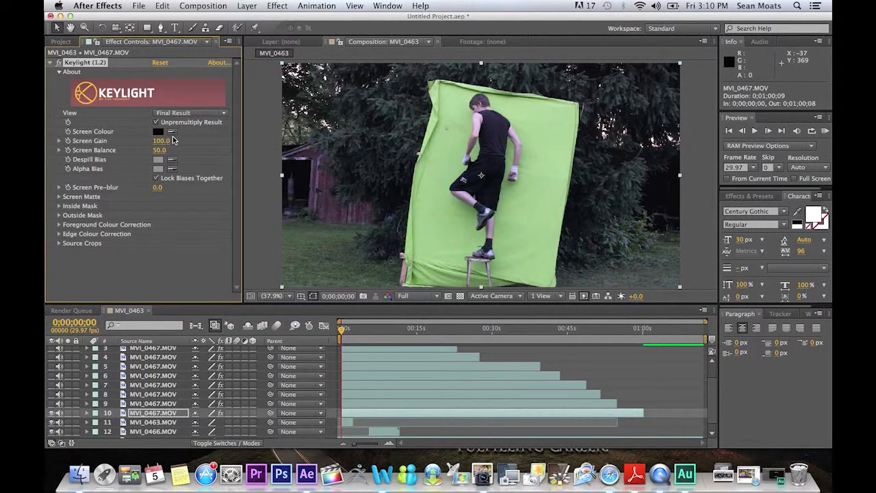
left_click(172, 132)
left_click(552, 133)
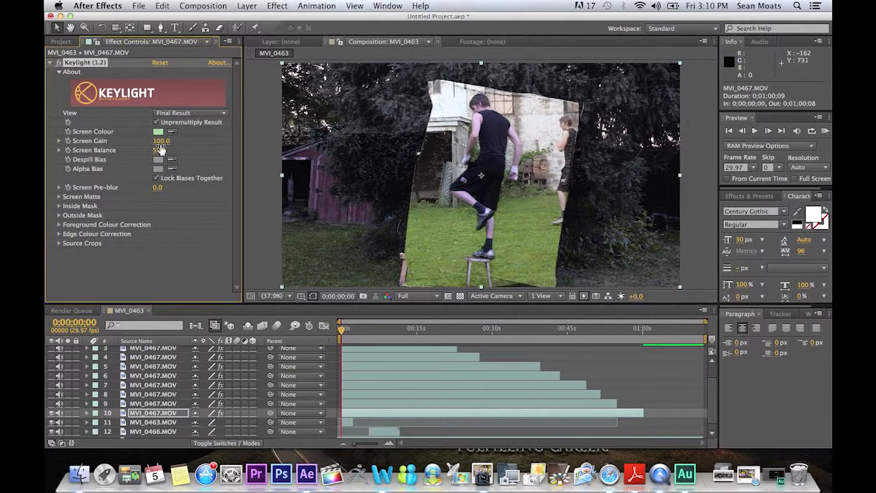
Step: Create a 1920 x 1080 px mid-gray solid and place it directly beneath the MVI_0467 clip on layer 10
left_click(169, 419)
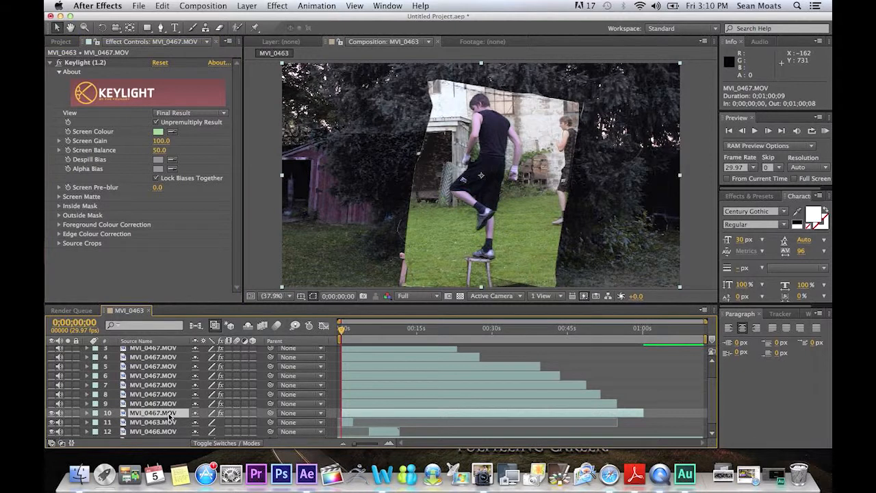
left_click(247, 6)
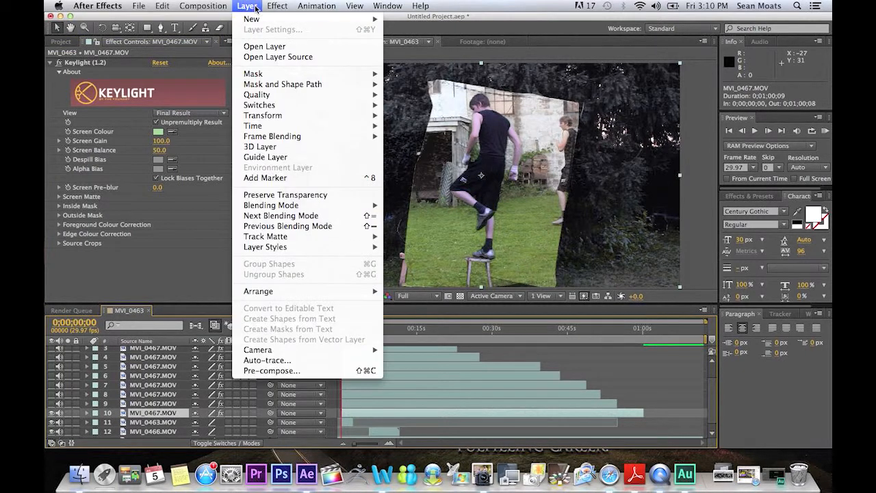
mouse_move(251, 19)
left_click(415, 33)
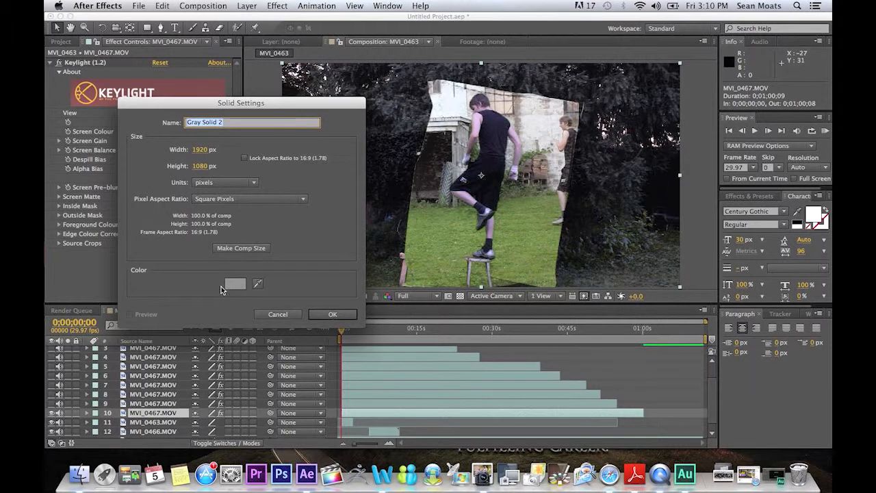
left_click(235, 284)
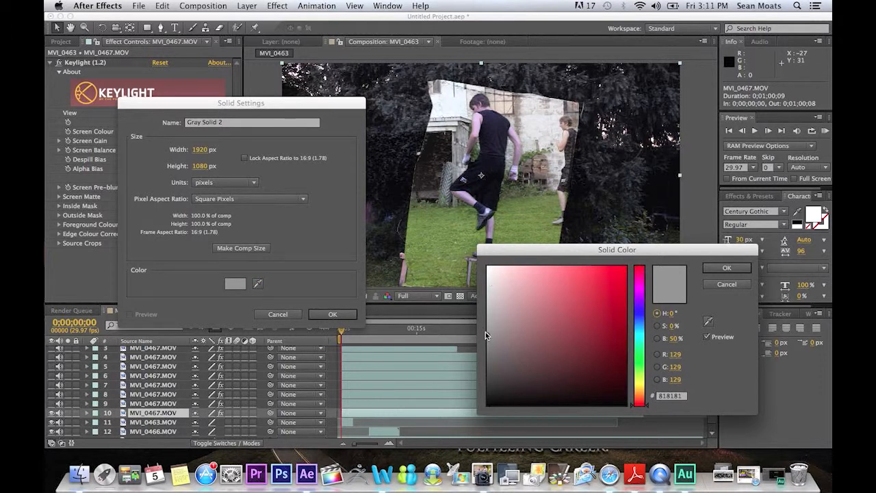
mouse_move(489, 336)
left_mouse_down()
mouse_move(493, 323)
mouse_move(487, 334)
left_mouse_up()
left_click(718, 269)
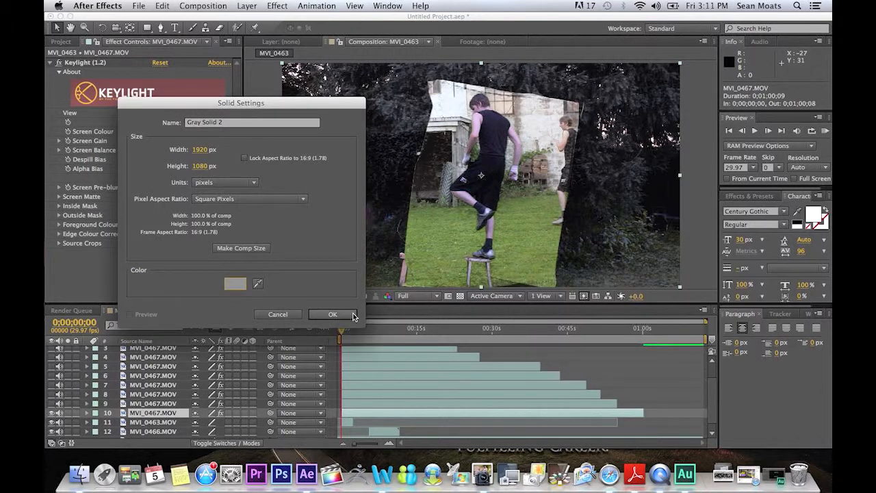
left_click(332, 314)
left_click_drag(155, 350, 154, 418)
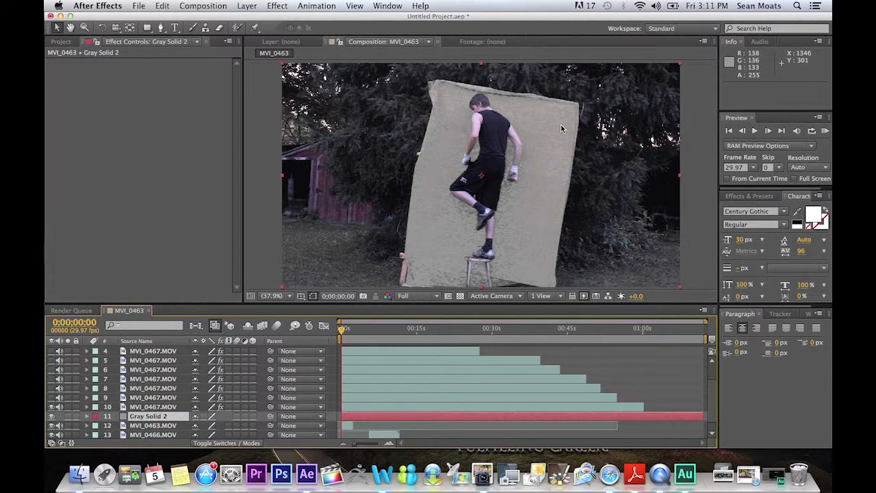
Step: Set Keylight's Screen Gain to 117.0 on the MVI_0467 clip on layer 10
left_click(152, 406)
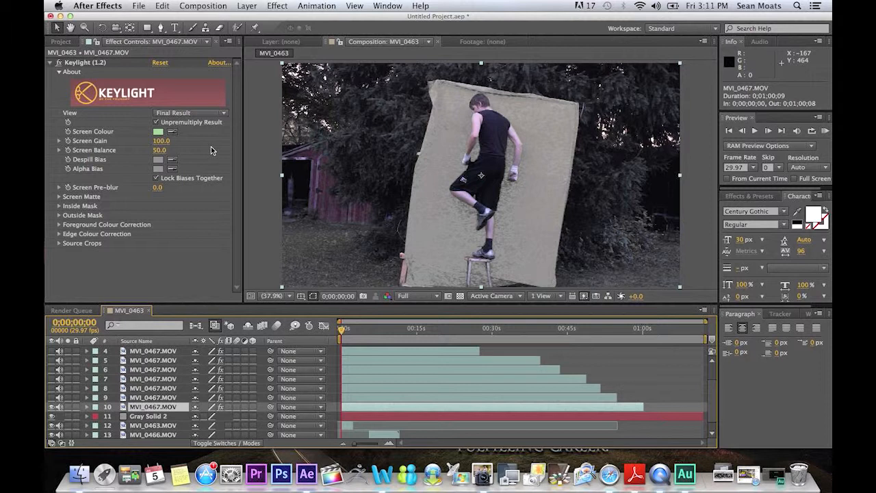
left_click(162, 142)
left_click_drag(162, 141, 179, 144)
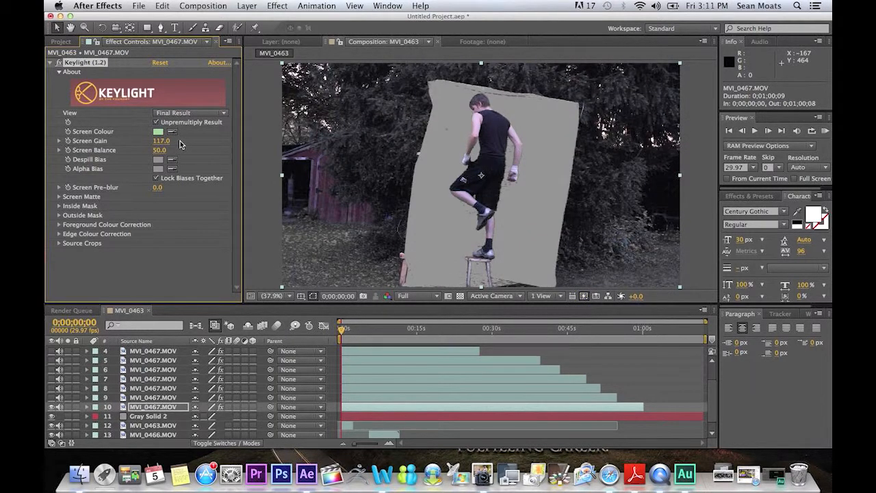
Step: Draw a closed, curved Pen tool mask around the kicking man on layer 10, excluding the green backdrop's edges and the stool
left_click(160, 29)
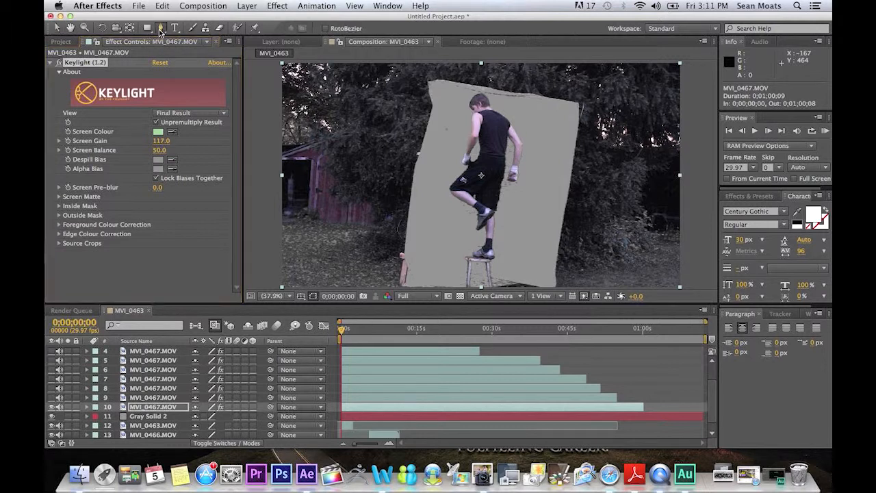
left_click(465, 106)
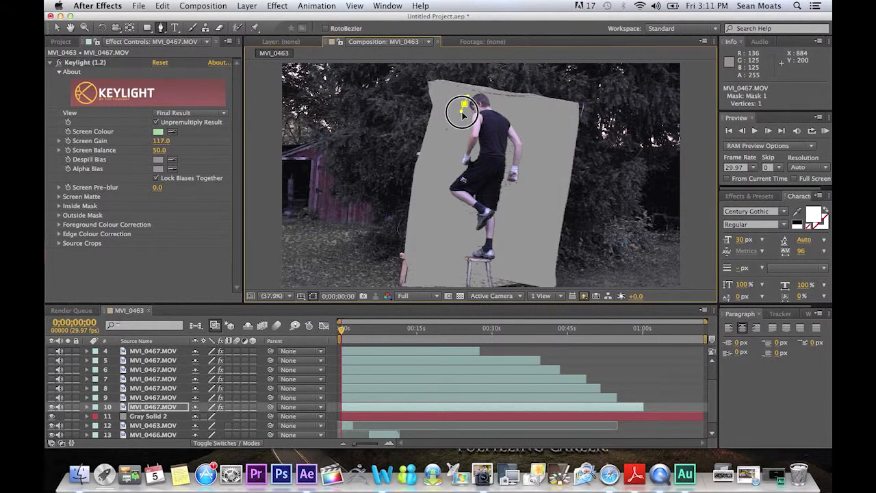
left_click_drag(462, 112, 461, 112)
left_click(493, 98)
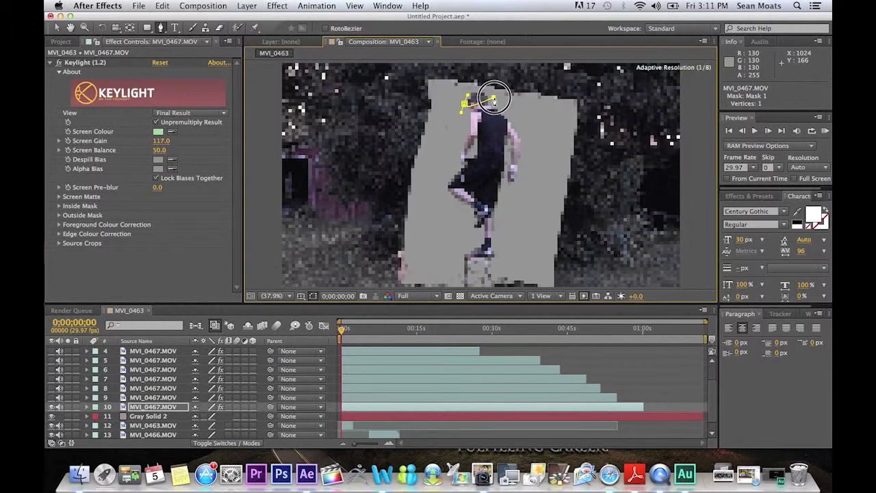
key("super+z")
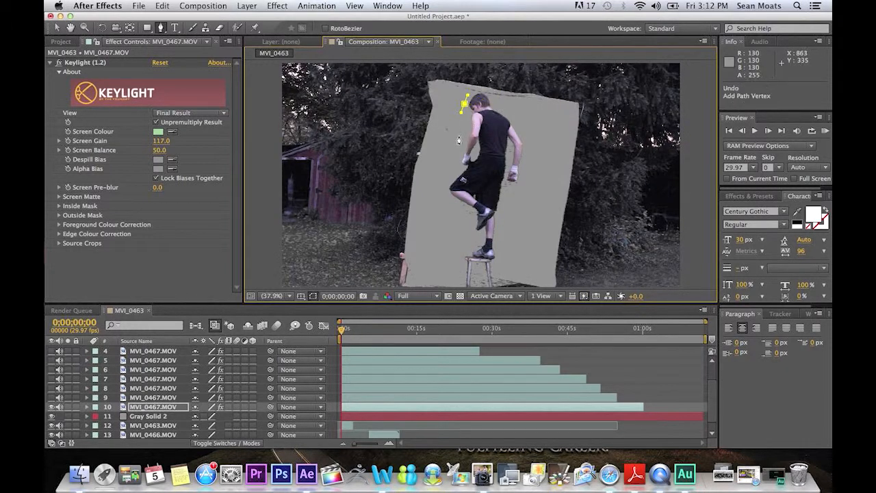
left_click_drag(458, 145, 450, 161)
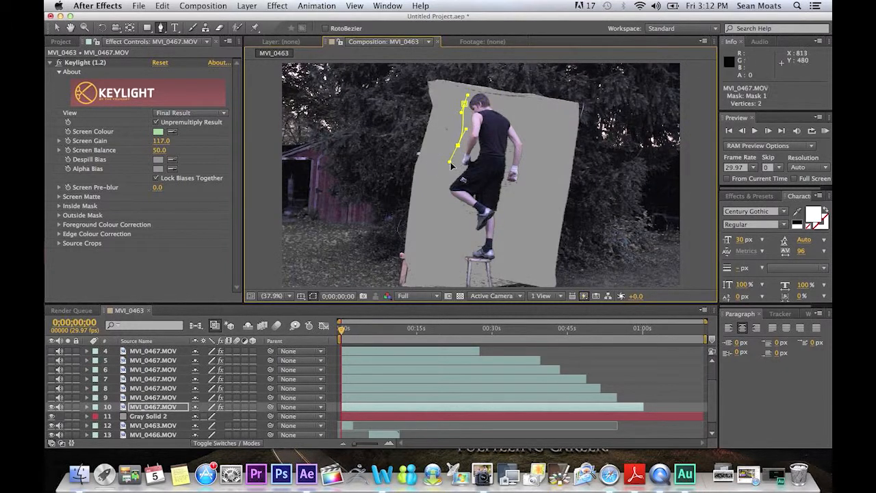
left_click_drag(445, 197, 455, 213)
left_click_drag(468, 255, 527, 164)
left_click(528, 159)
left_click_drag(529, 127, 517, 118)
left_click(500, 102)
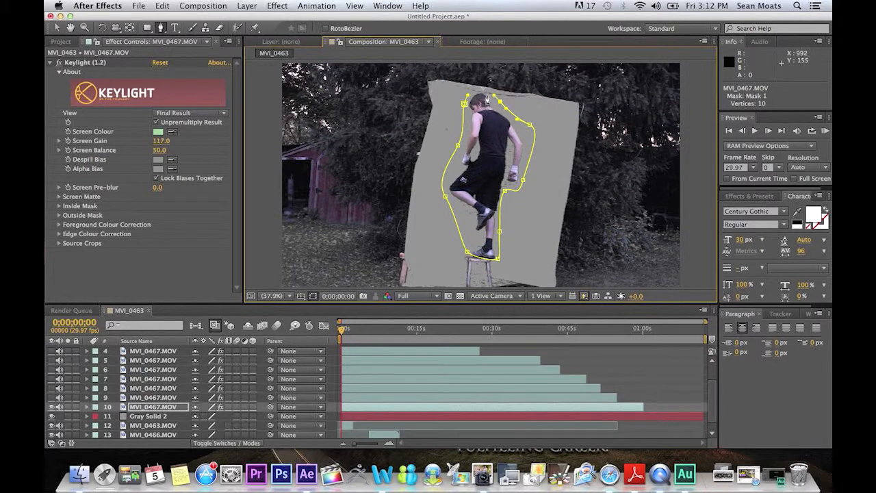
left_click(473, 95)
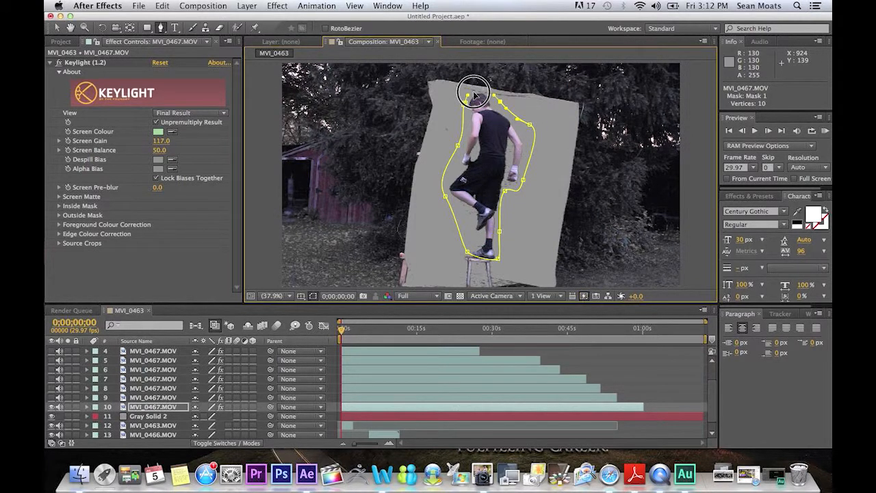
left_click_drag(479, 92, 473, 92)
left_click(465, 104)
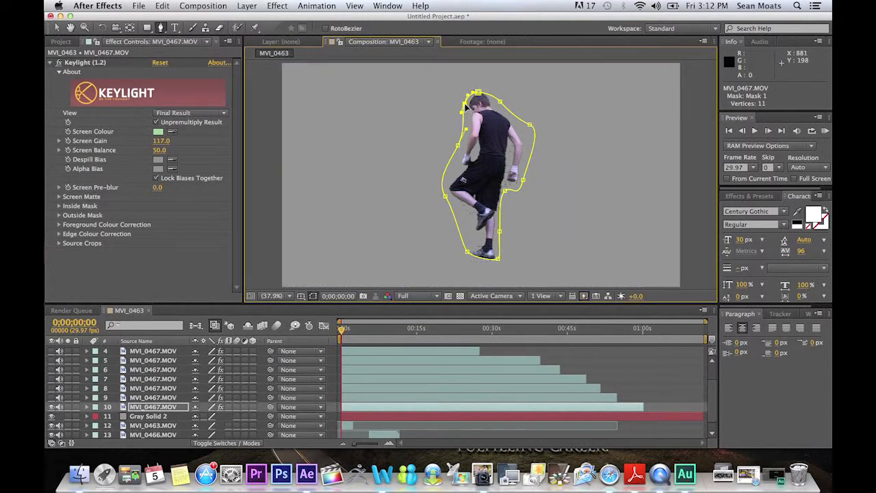
Step: Delete the gray solid on layer 11 and hide the MVI_0467 clip on layer 10
left_click(160, 419)
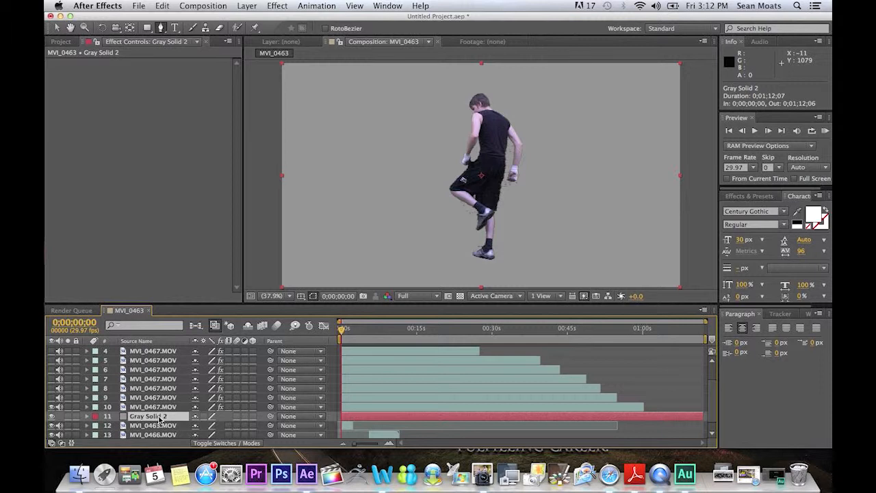
key("Delete")
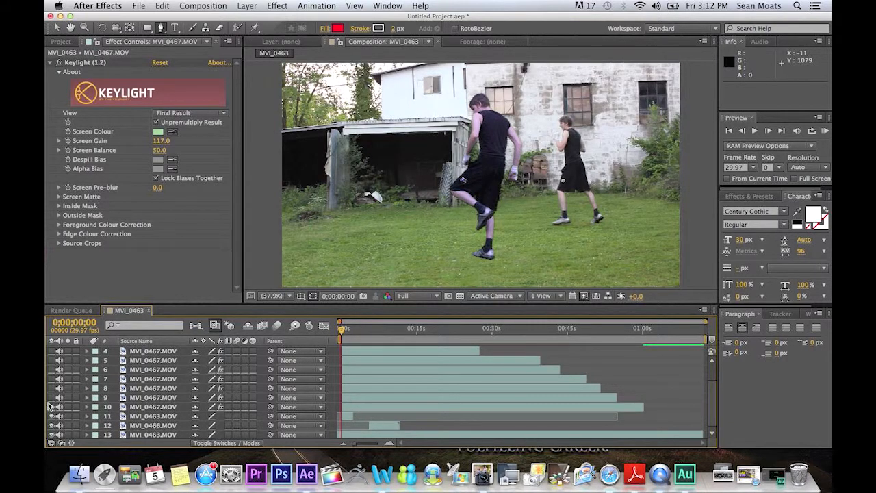
left_click(50, 406)
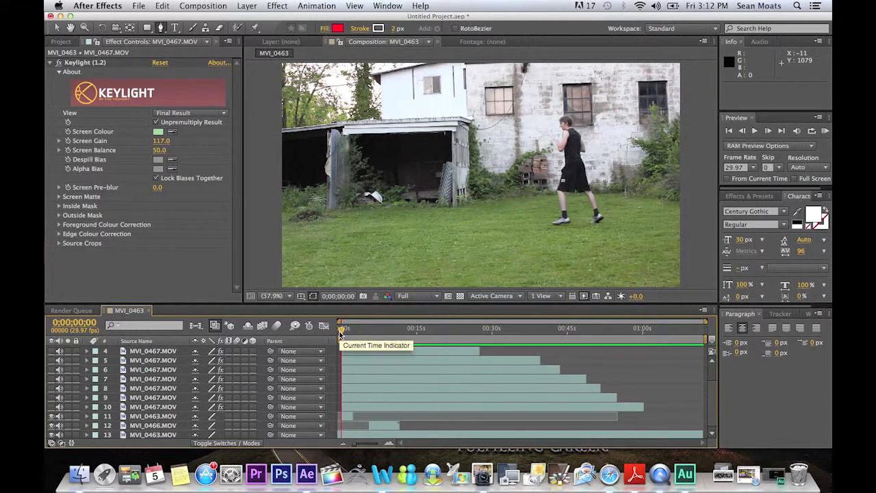
Step: Compare frames 0;00;02;11 and 0;00;02;12 at the end of the trimmed MVI_0463 clip, leaving the playhead at 0;00;02;12
left_click_drag(340, 333, 351, 333)
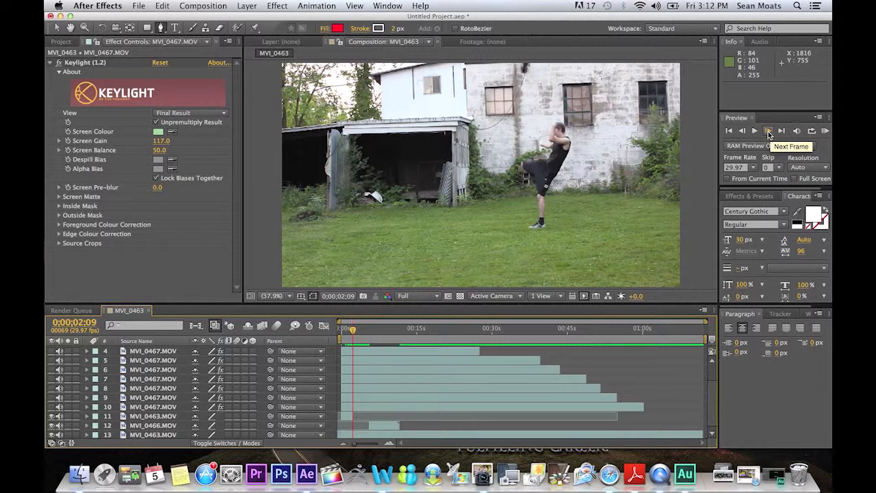
left_click(768, 131)
left_click(767, 130)
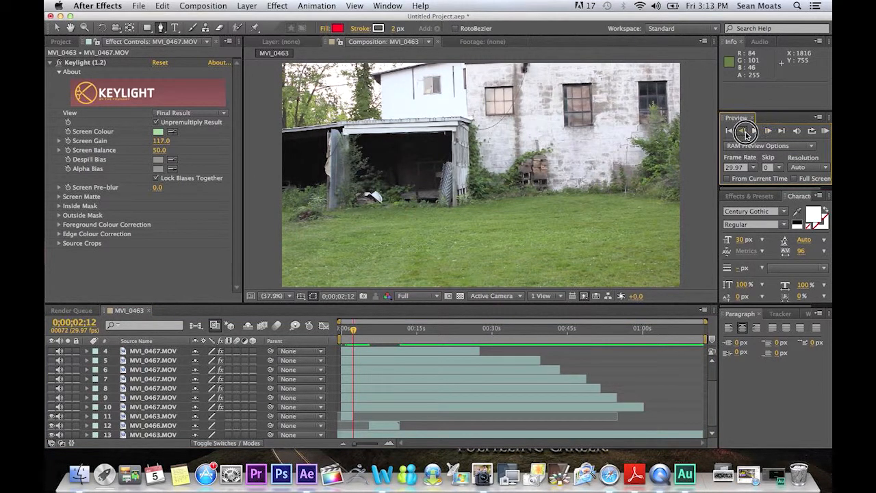
left_click(741, 131)
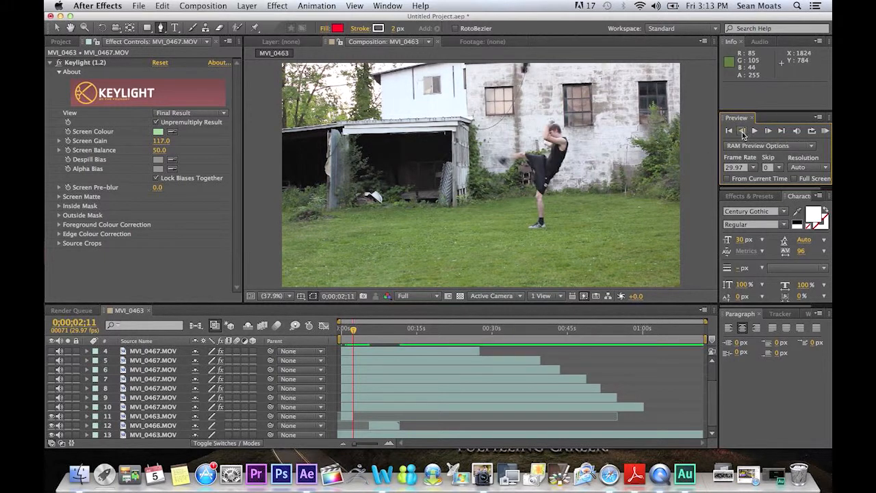
left_click(768, 131)
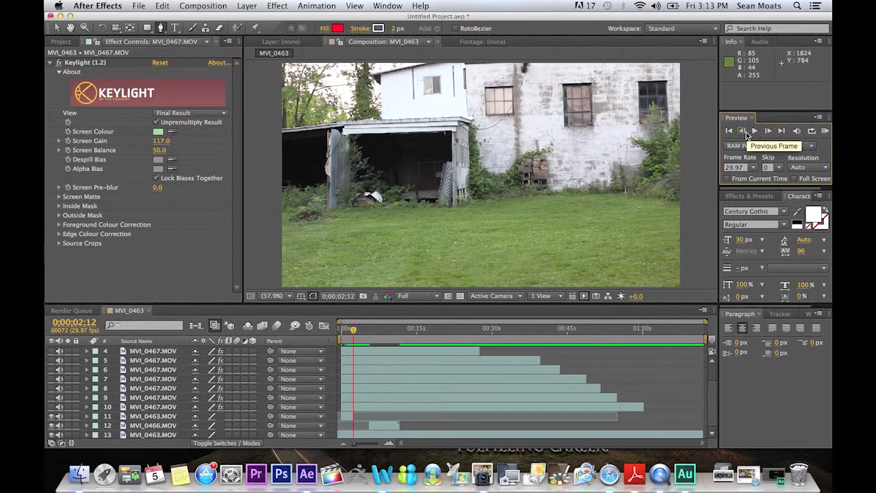
left_click(741, 131)
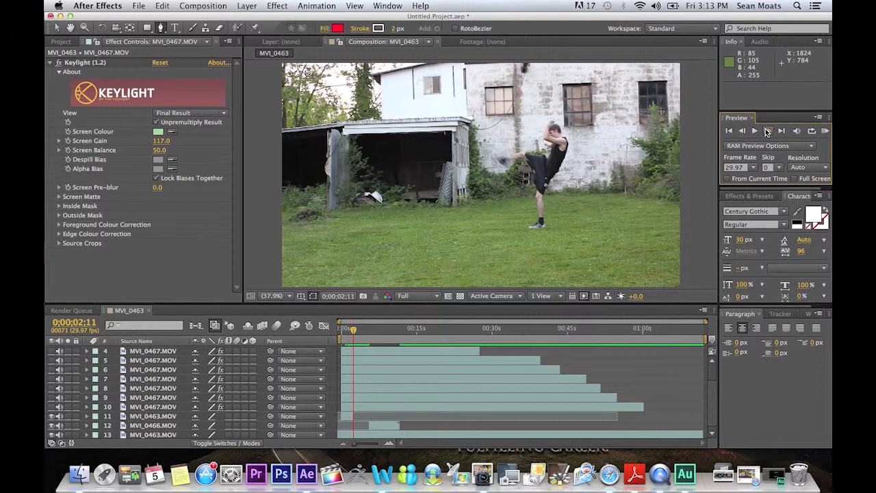
left_click(768, 131)
left_click(741, 131)
left_click(768, 131)
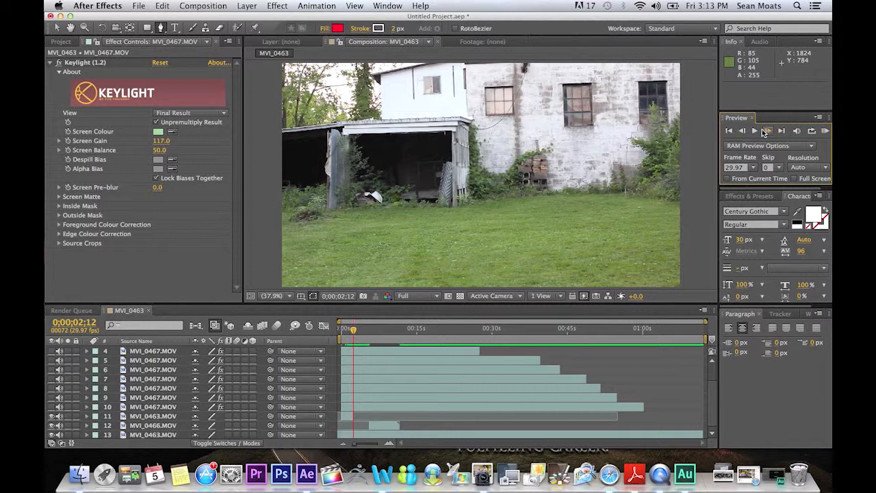
left_click(741, 131)
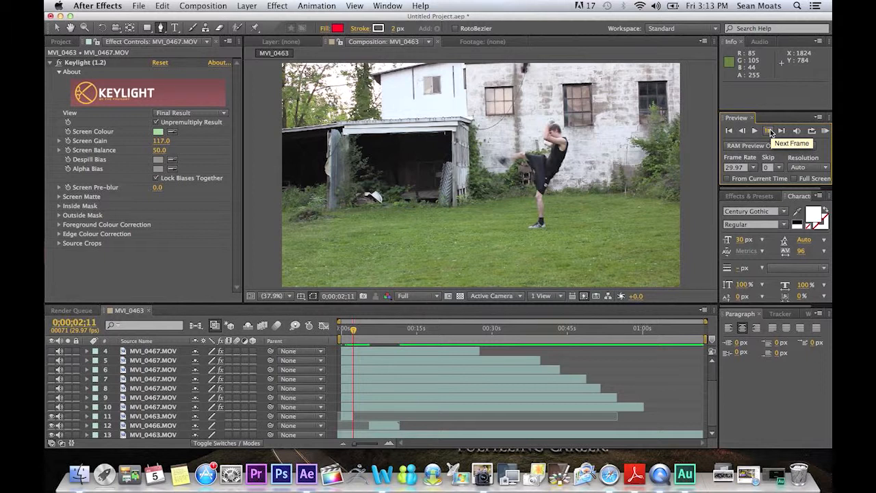
left_click(770, 131)
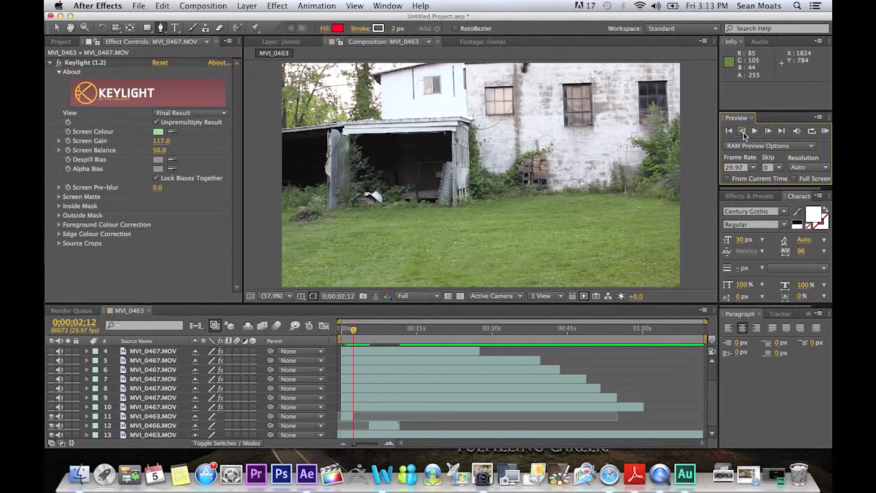
left_click(742, 132)
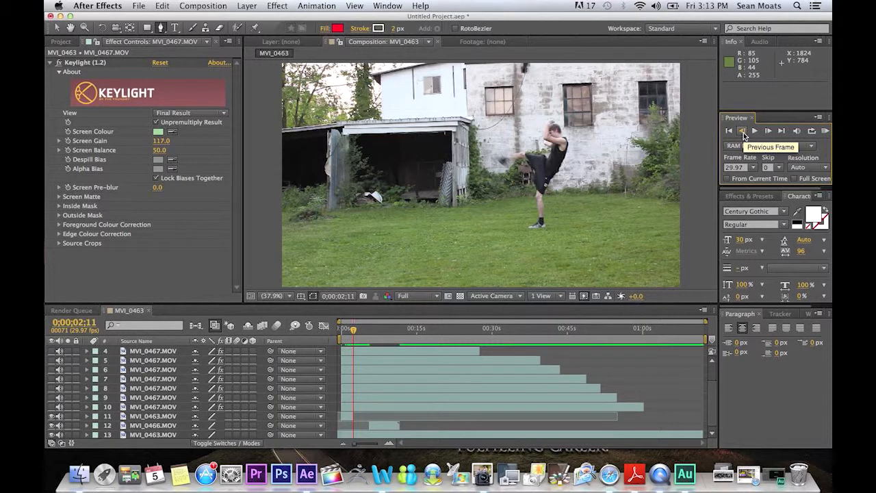
left_click(767, 131)
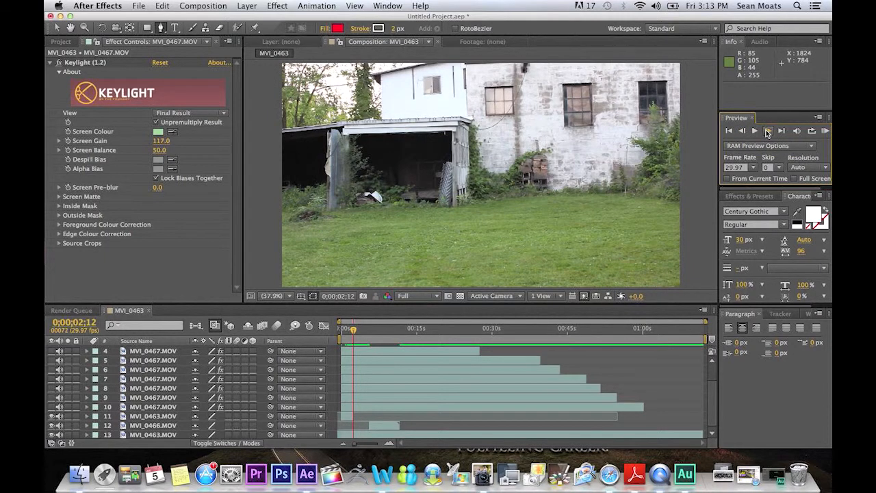
left_click(742, 130)
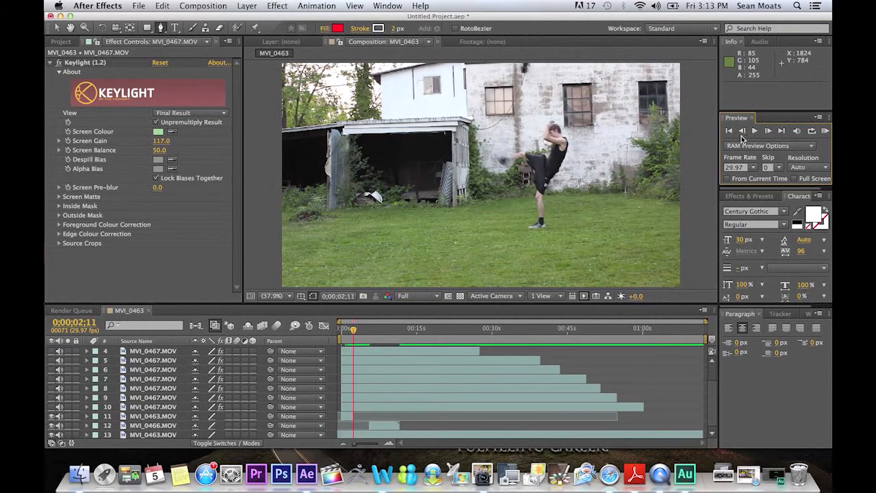
left_click(768, 131)
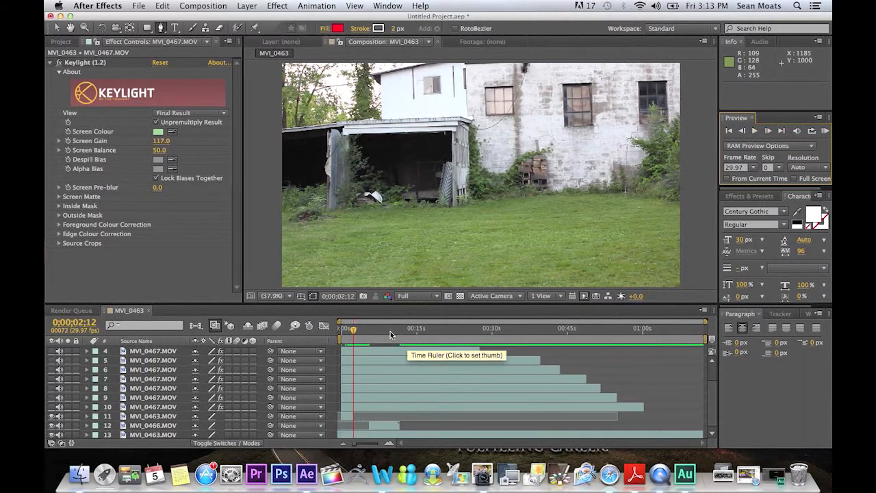
Step: Select all ten MVI_0467 layers and shift them in time together to start at about 0;00;02;22, near the playhead
left_click(371, 407)
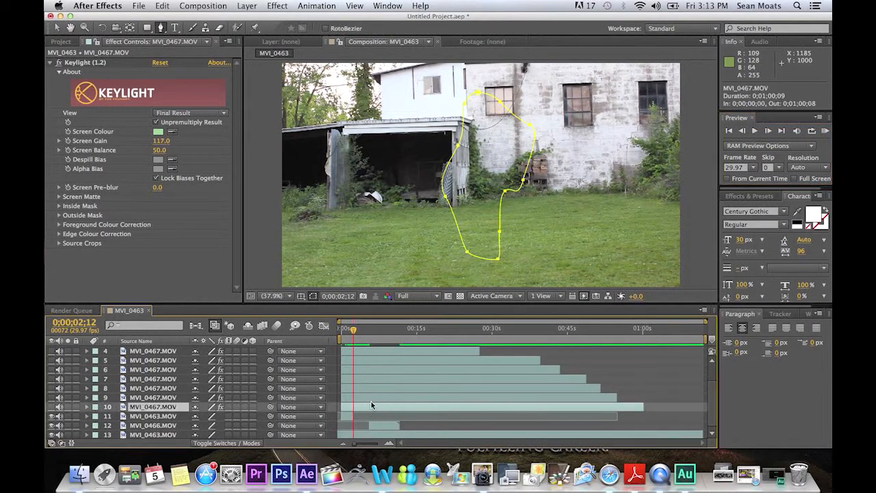
scroll(367, 361, "up", 3)
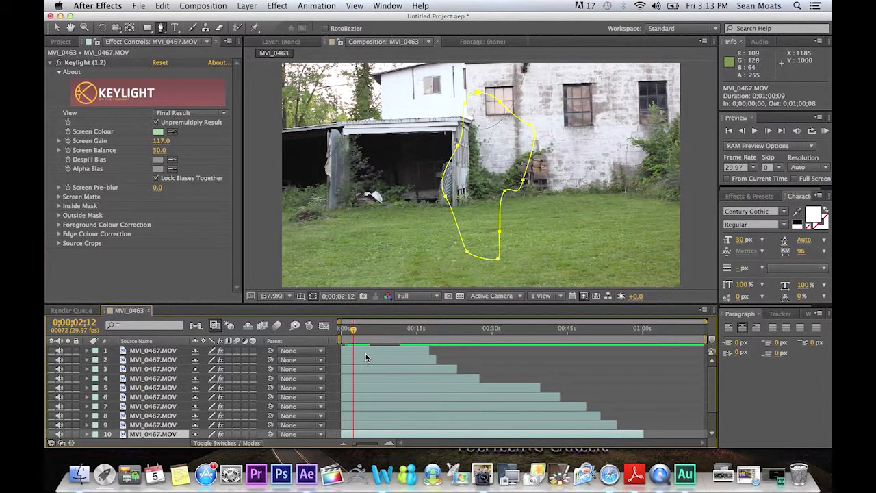
left_click(366, 353, "shift")
left_click_drag(365, 353, 399, 354)
scroll(399, 354, "down", 3)
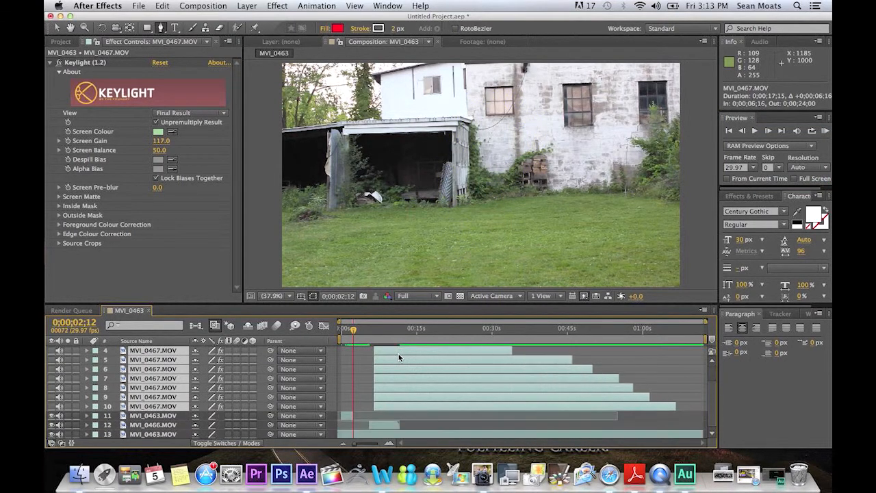
left_click_drag(388, 402, 367, 409)
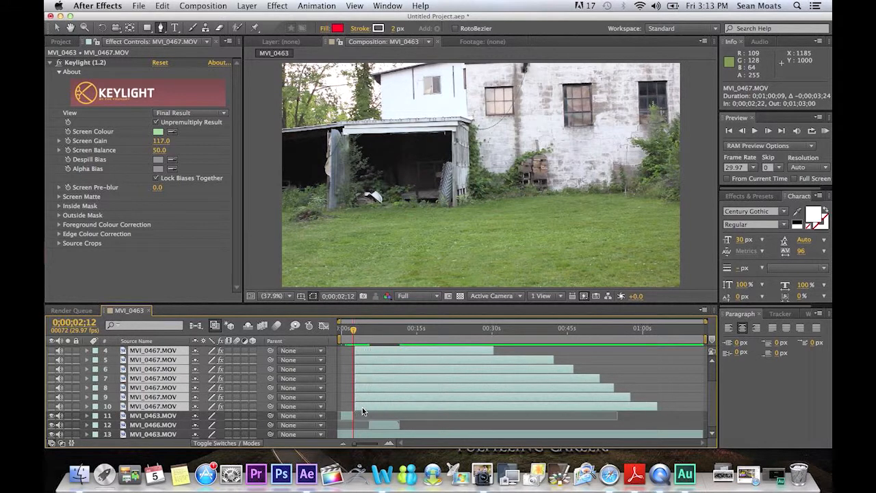
Step: Select all ten MVI_0467 layers, shift them in time to start at 0;00;02;12, and check the cut against frame 0;00;02;11
left_click(147, 409, "shift")
left_click(135, 425)
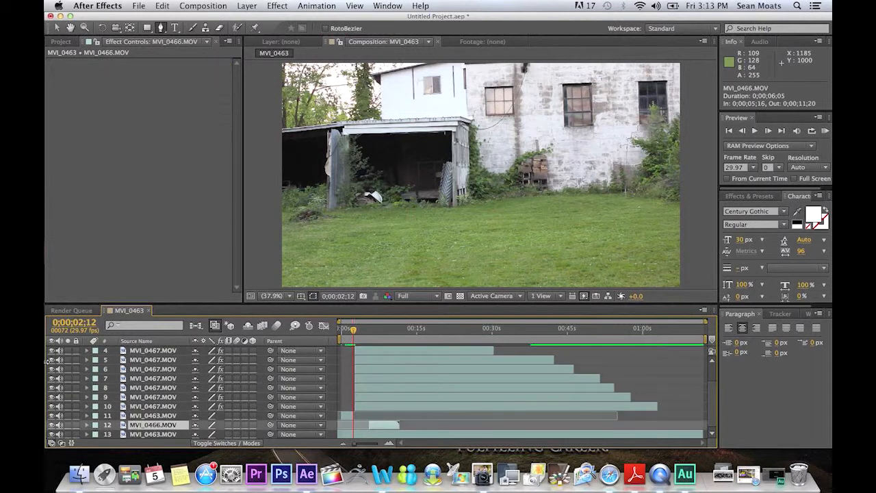
left_click(146, 408)
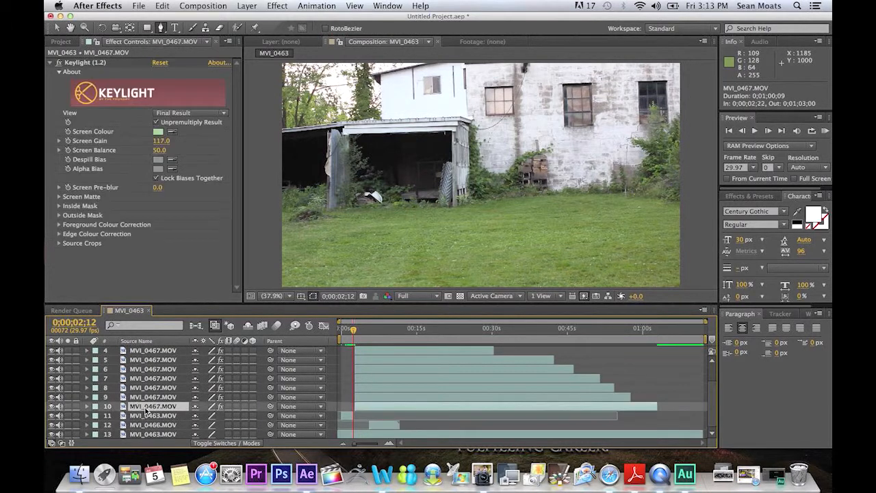
scroll(54, 343, "up", 3)
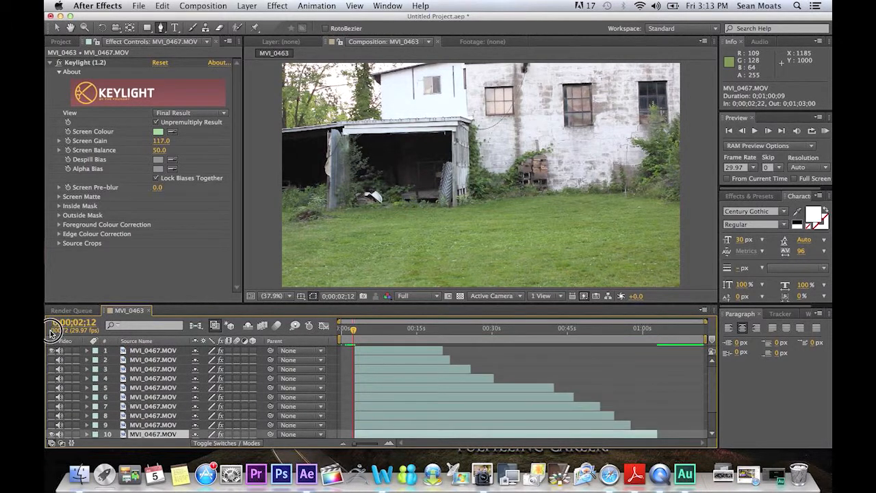
left_click(373, 355)
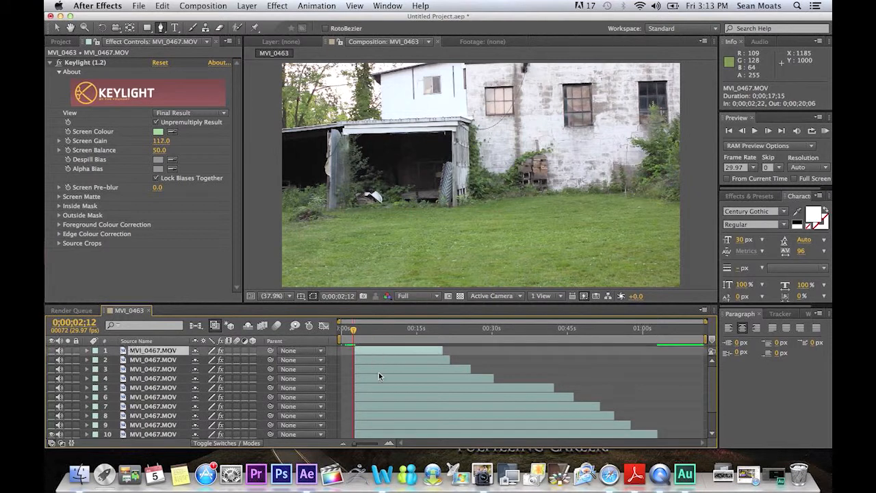
scroll(378, 372, "down", 3)
left_click(372, 405, "shift")
left_click_drag(373, 405, 372, 405)
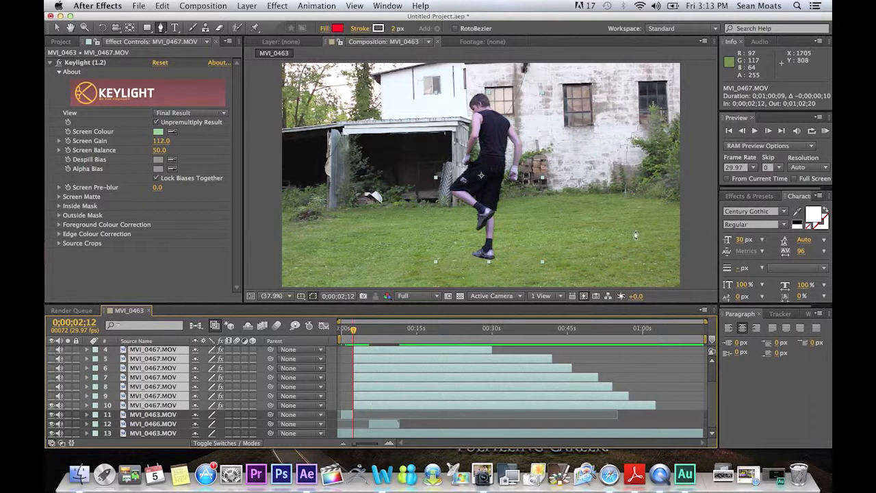
left_click(742, 130)
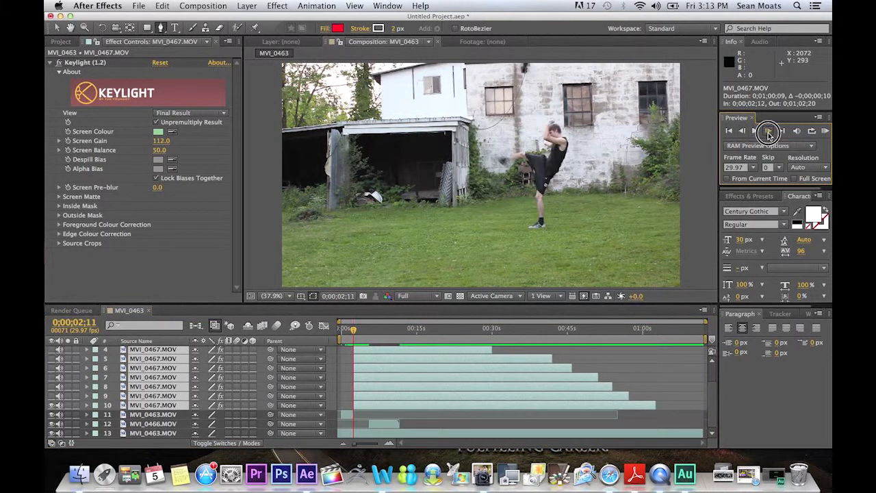
left_click(768, 131)
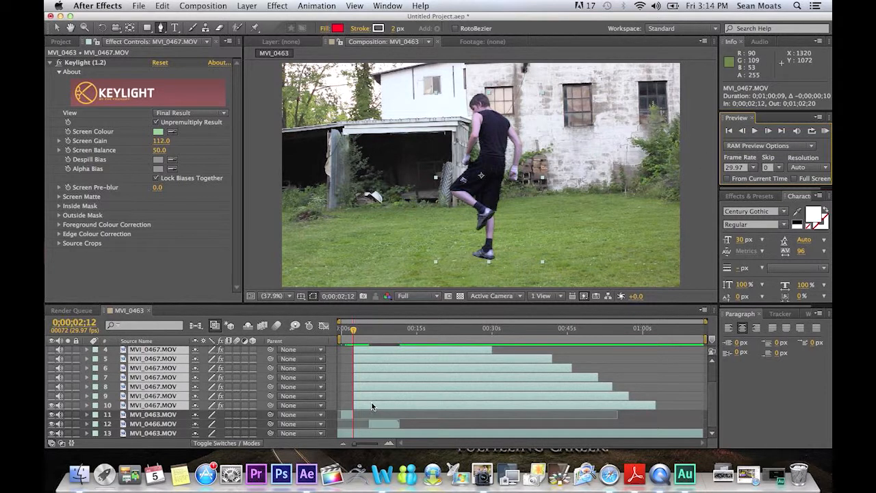
Step: Reveal the Position, Scale and Rotation properties of all ten selected MVI_0467 layers
key("p")
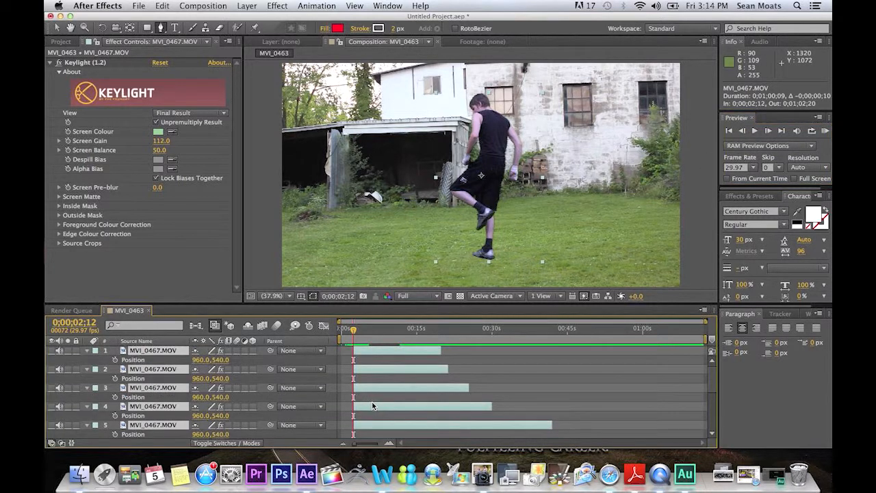
scroll(373, 402, "down", 5)
scroll(374, 403, "down", 3)
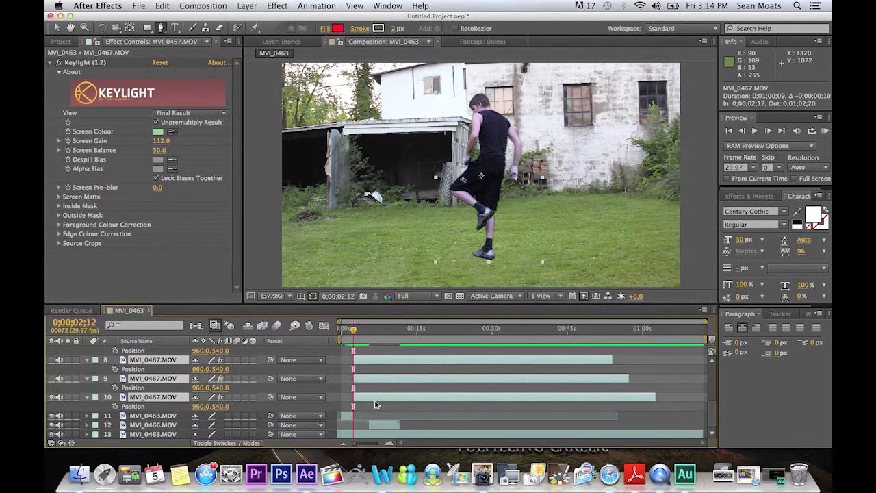
key("shift+s")
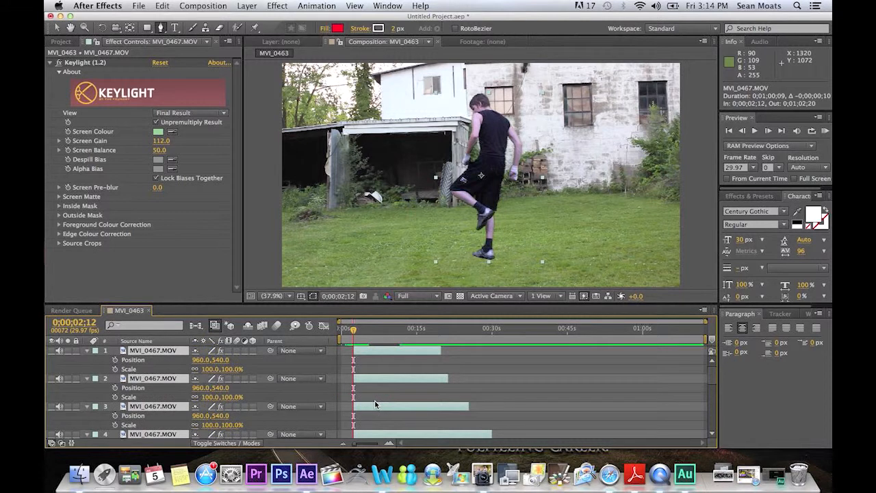
key("shift+r")
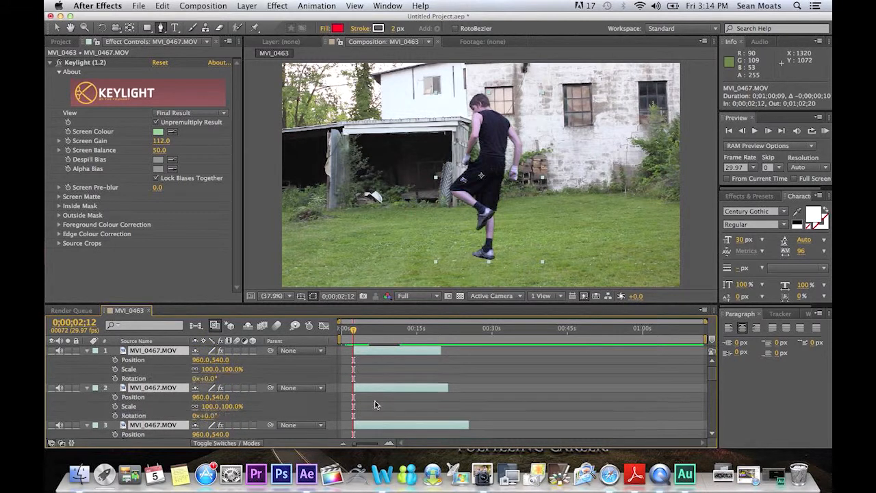
scroll(226, 424, "down", 5)
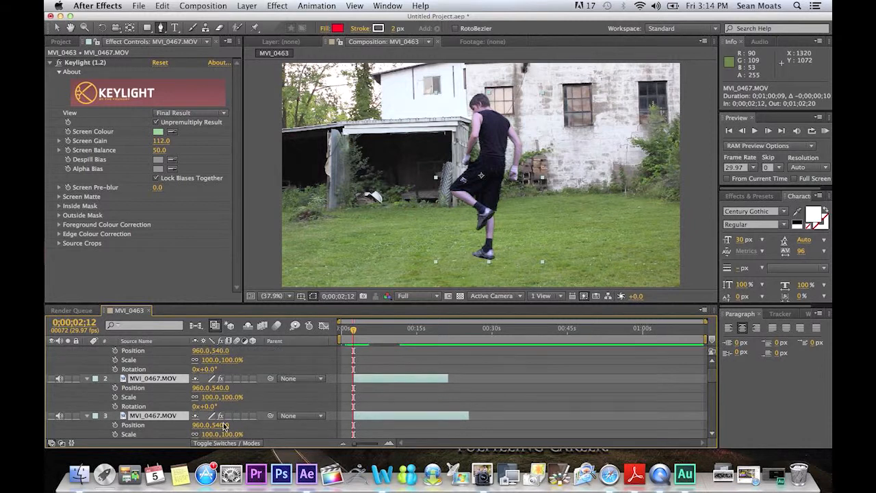
scroll(231, 425, "down", 6)
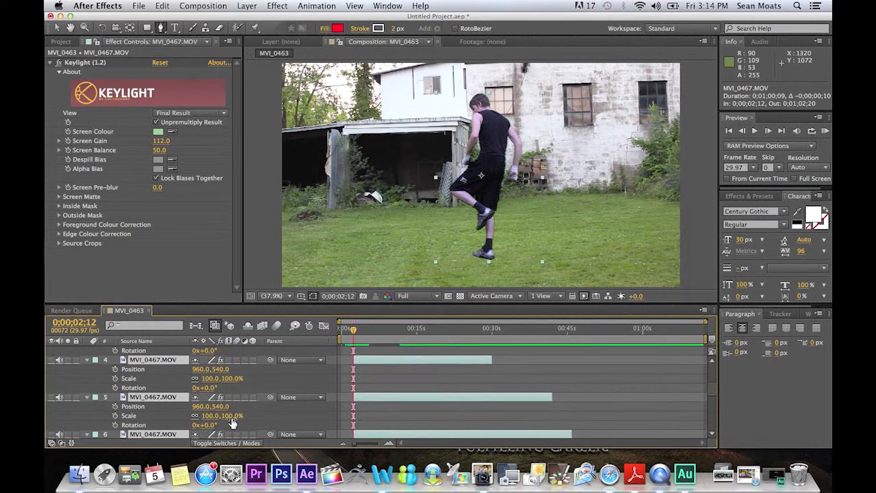
scroll(231, 425, "down", 5)
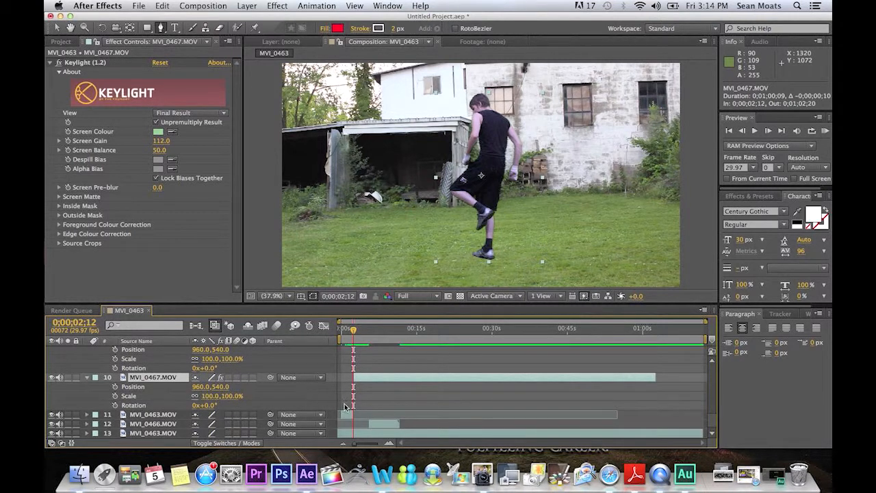
Step: Shift all ten MVI_0467 layers to start at 0;00;02;02 and scale them to 64% to match the kicking man at 0;00;02;11
left_click(375, 383, "shift")
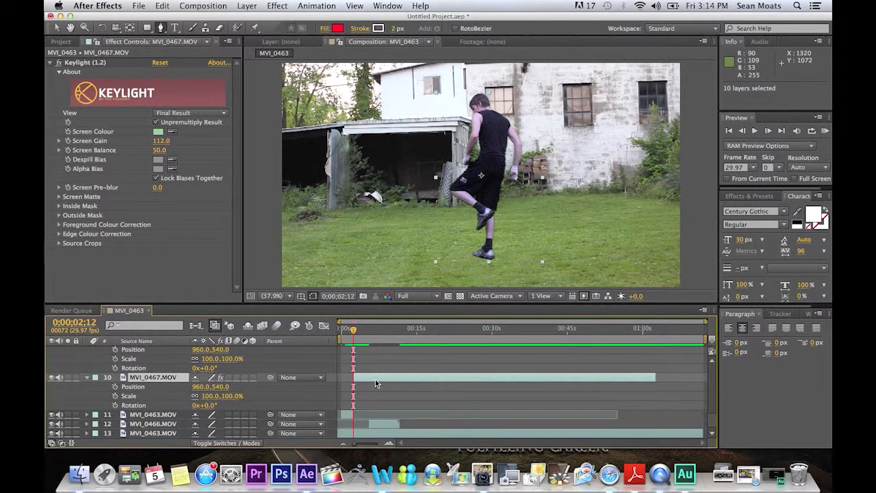
scroll(118, 390, "up", 1)
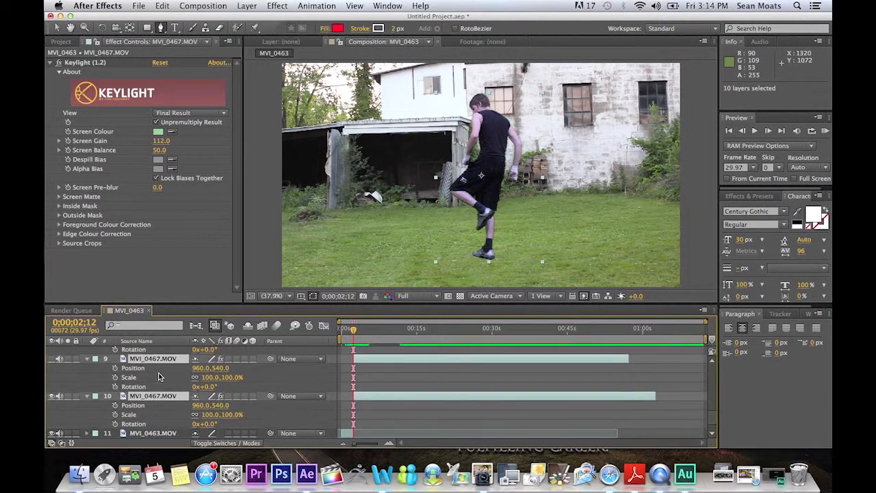
left_click(156, 396)
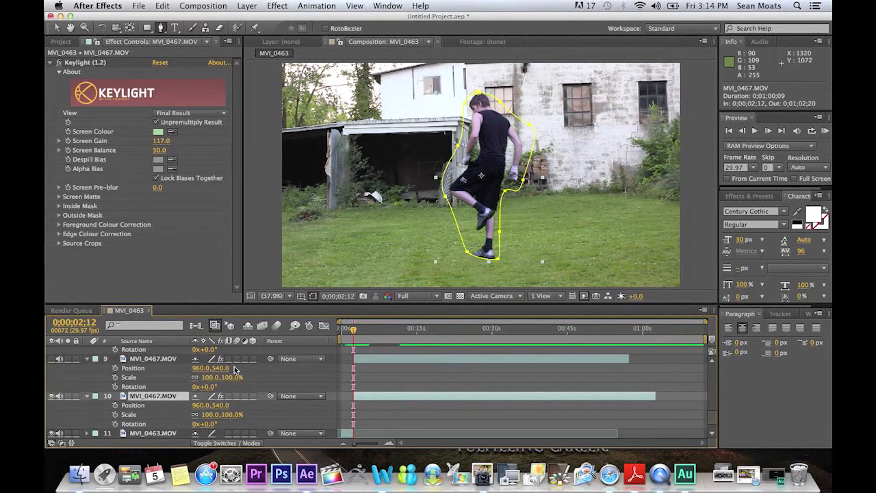
scroll(176, 385, "up", 10)
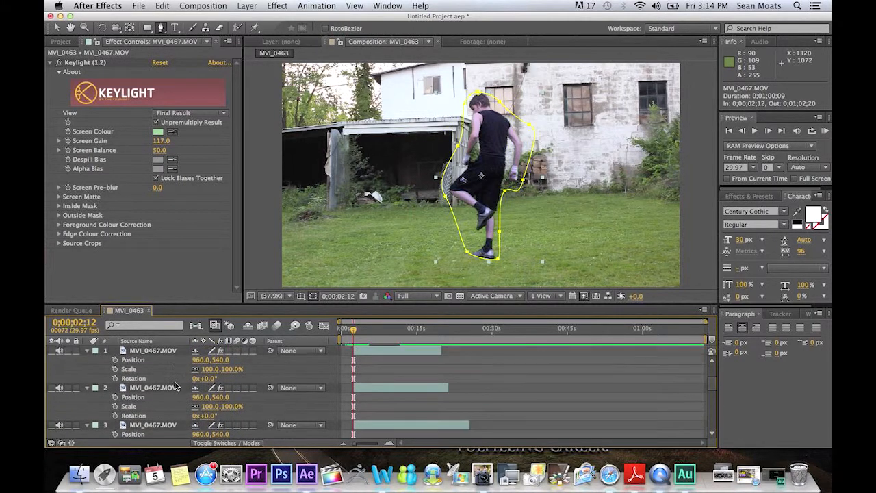
left_click(149, 351, "shift")
scroll(198, 383, "down", 9)
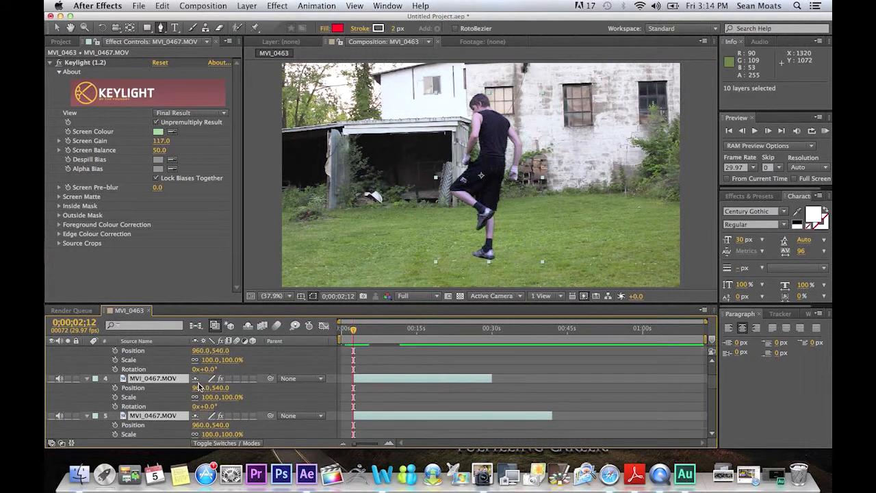
scroll(199, 387, "down", 3)
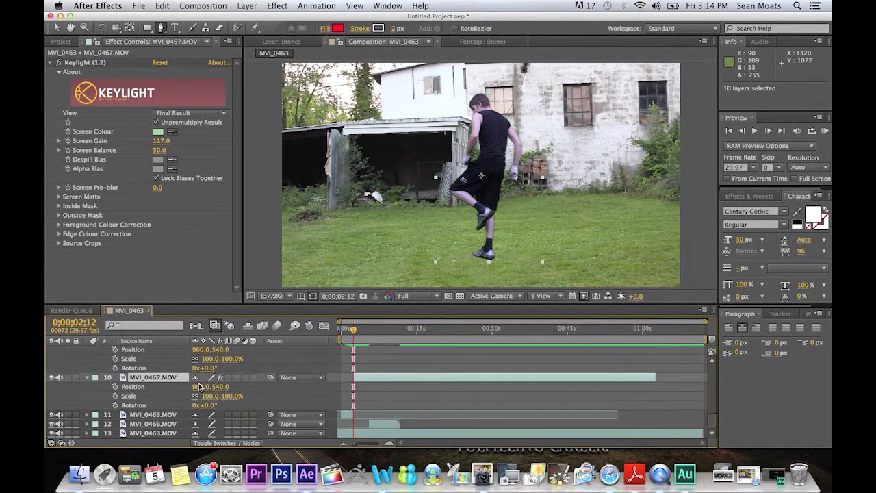
left_click_drag(420, 376, 416, 375)
left_click(742, 130)
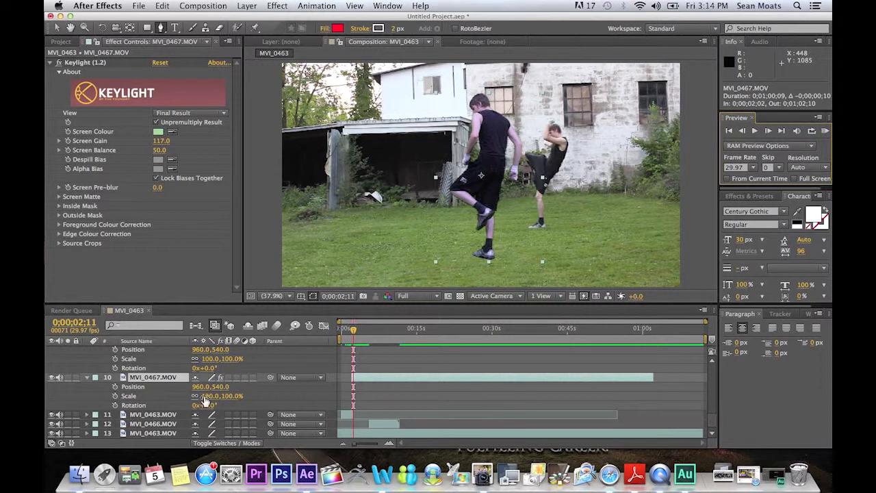
left_click_drag(208, 400, 193, 397)
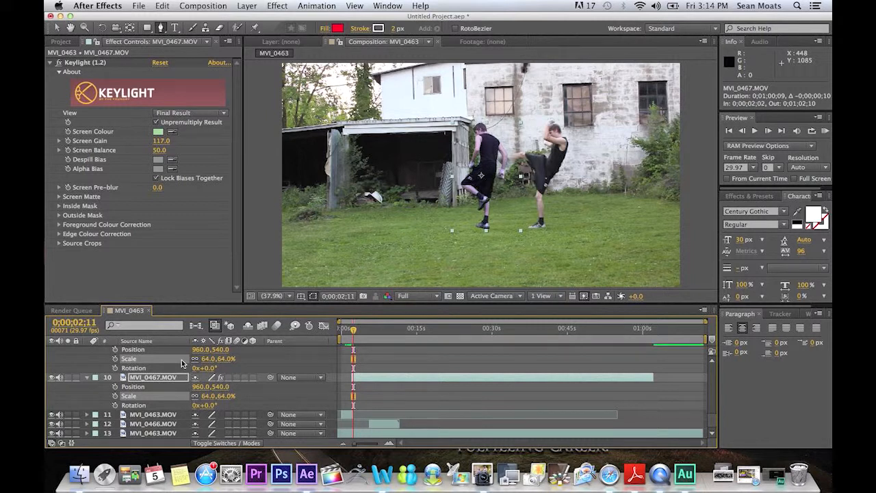
Step: Reselect the ten scaled MVI_0467 layers and move them back to start at 0;00;02;12, directly after the trimmed MVI_0463 clip
scroll(123, 401, "up", 1)
left_click(179, 396)
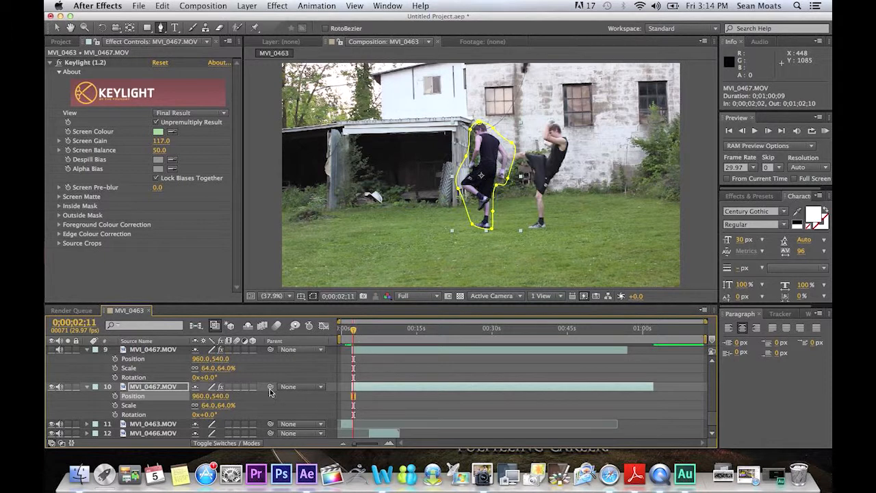
scroll(205, 384, "up", 10)
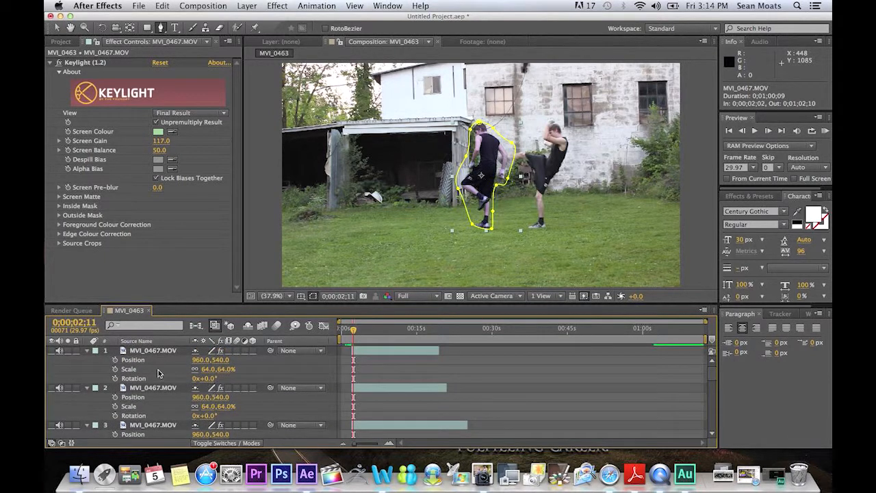
scroll(171, 363, "down", 10)
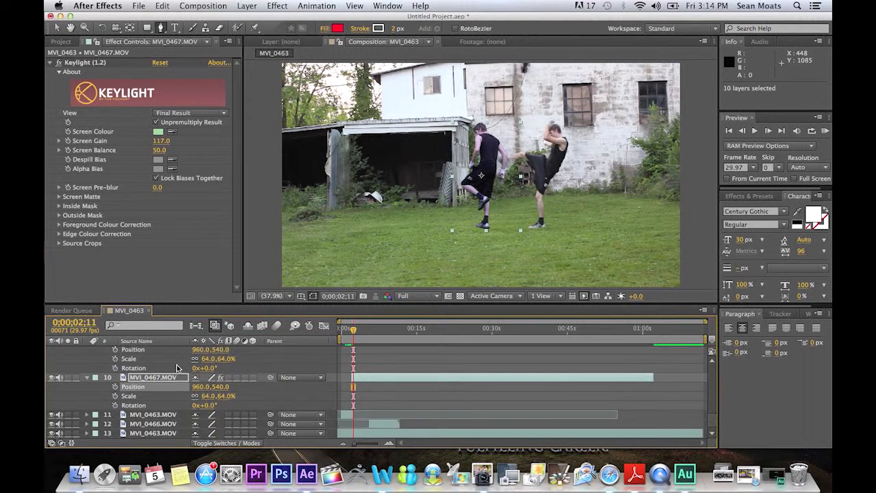
left_click_drag(371, 377, 373, 379)
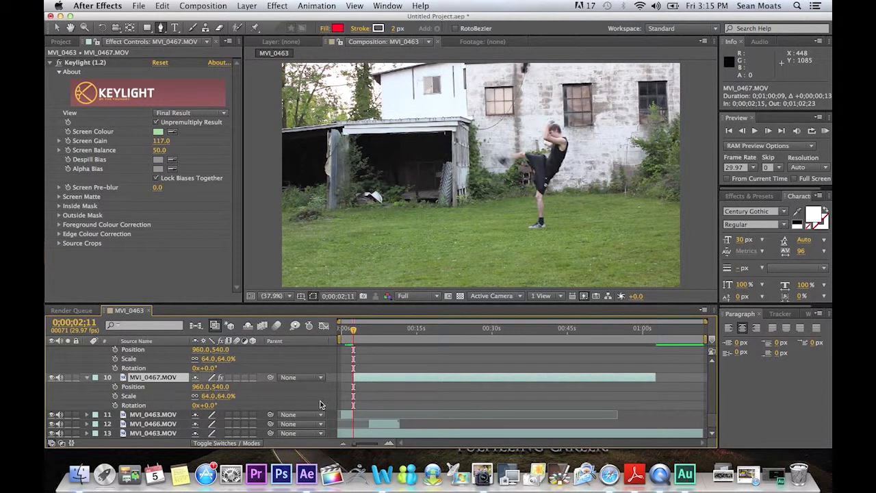
left_click(767, 130)
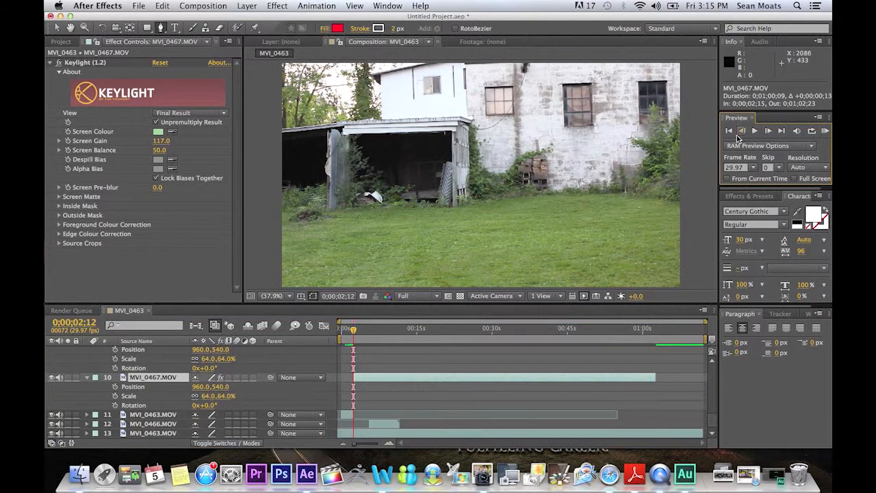
left_click(741, 131)
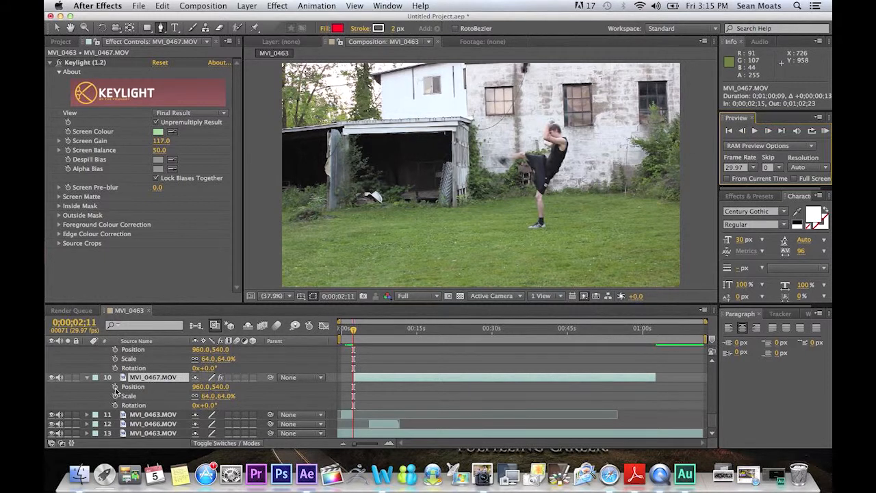
left_click(774, 130)
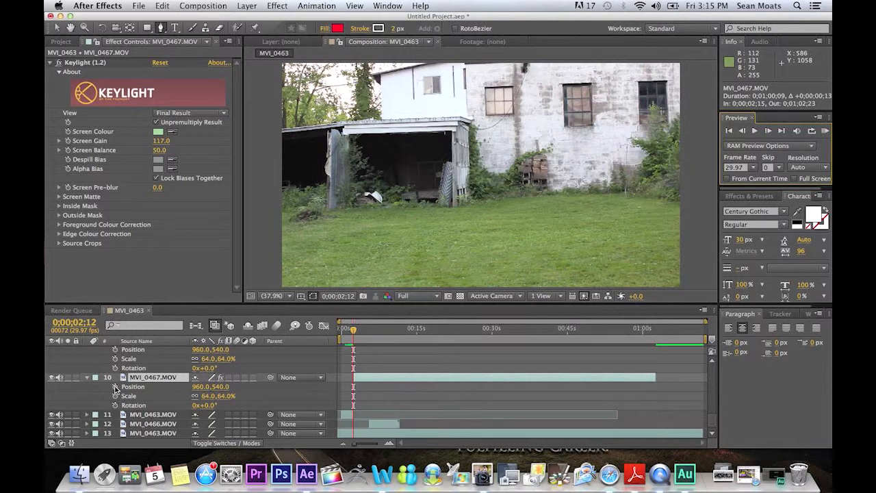
left_click(363, 379)
left_click_drag(363, 380, 362, 379)
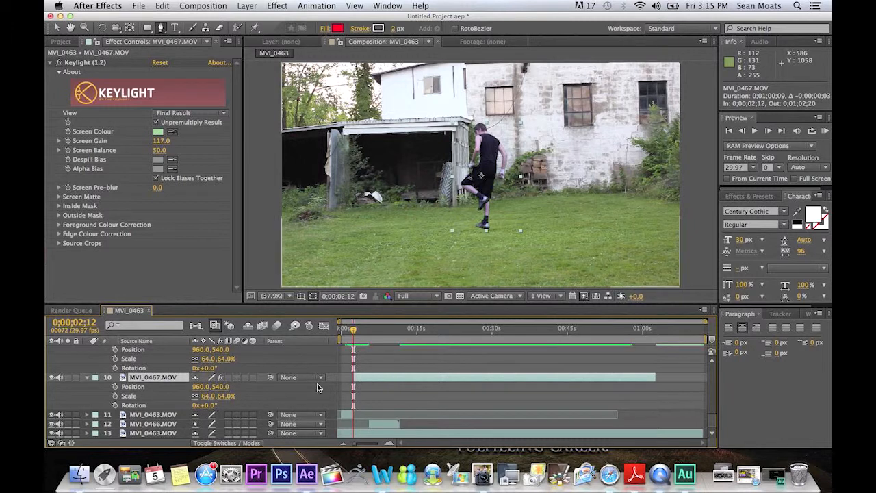
Step: Zoom the timeline to about the first 12 seconds and set Position and Rotation keyframes at 0;00;02;12 on all ten MVI_0467 layers
mouse_move(700, 320)
left_mouse_down()
mouse_move(598, 322)
mouse_move(707, 320)
mouse_move(678, 336)
mouse_move(401, 361)
left_mouse_up()
left_click_drag(707, 321, 404, 324)
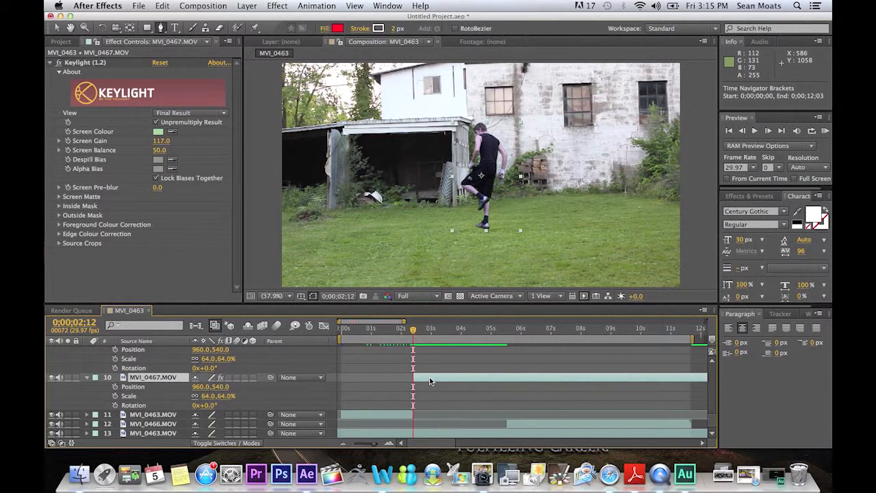
left_click(741, 130)
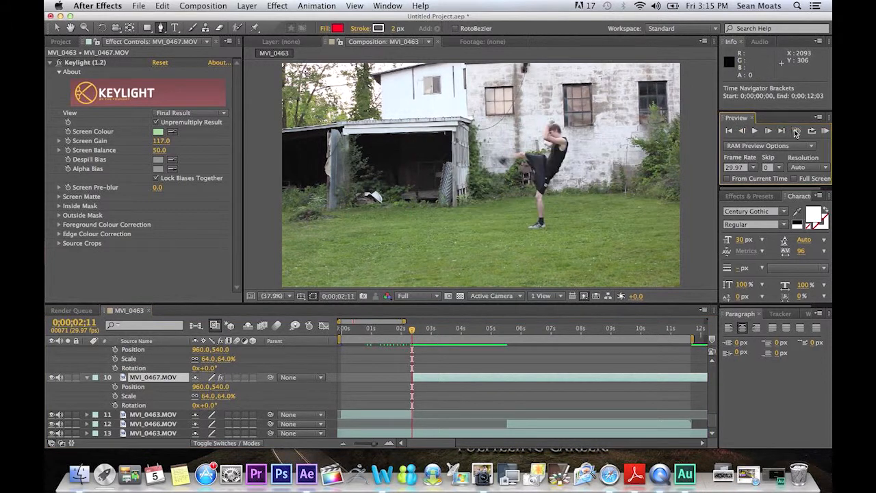
left_click(768, 130)
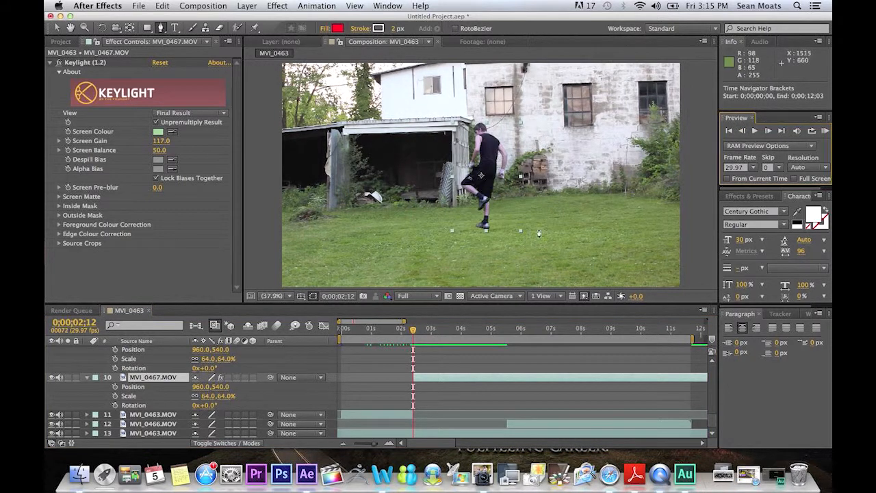
left_click(115, 388)
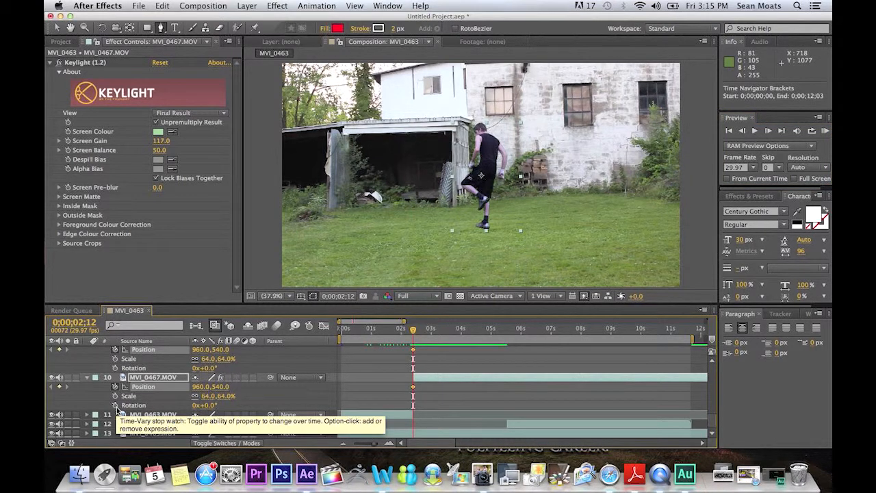
left_click(116, 406)
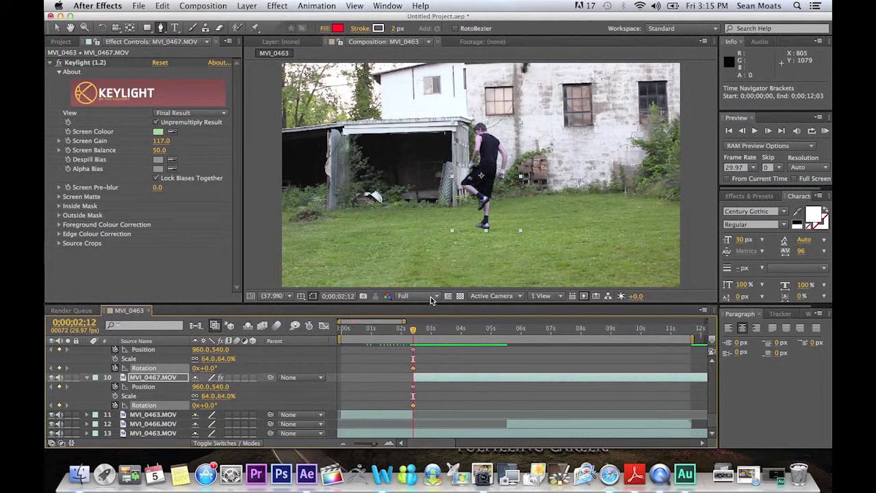
Step: Remove the Rotation keyframes from all ten MVI_0467 layers and trim the layers to two frames from 0;00;02;12
left_click(115, 405)
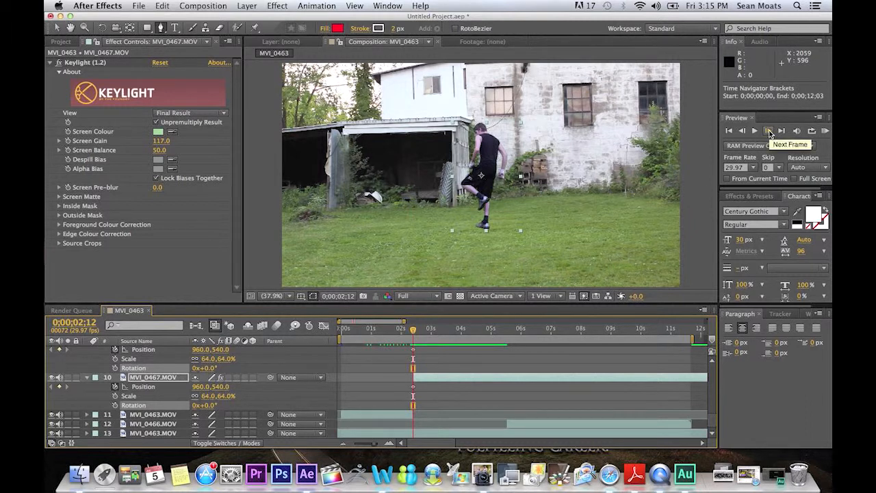
left_click(769, 133)
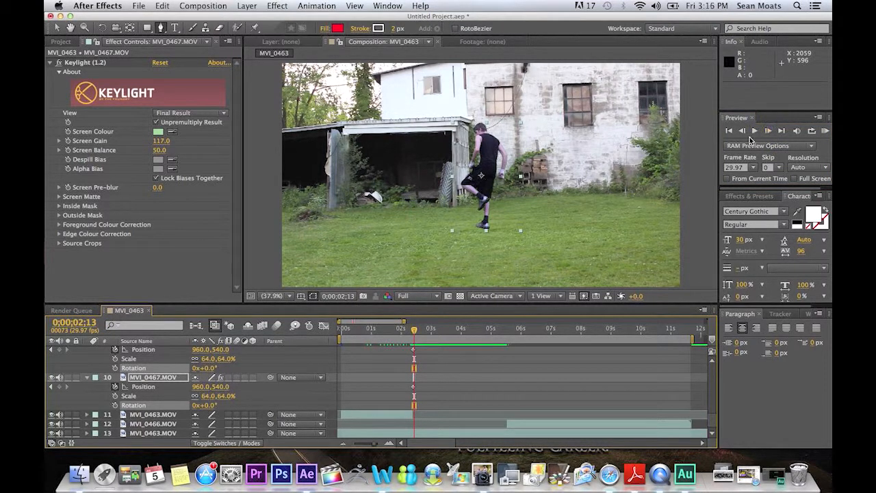
left_click(744, 132)
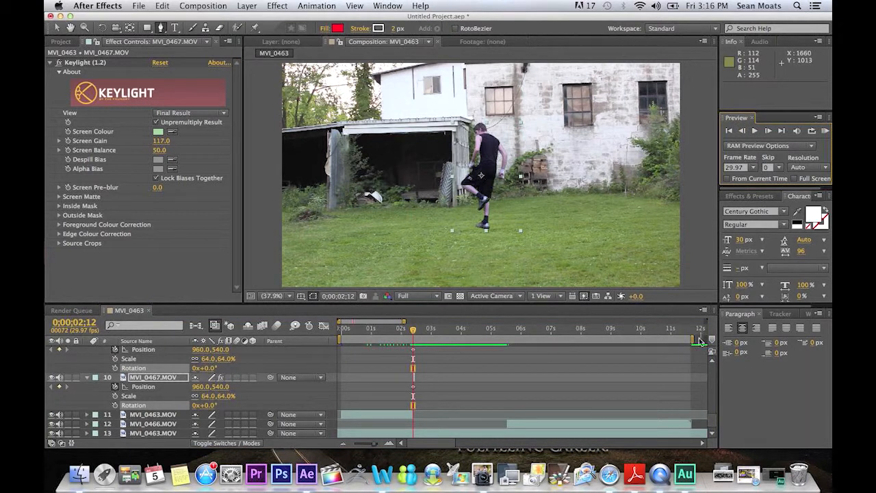
Step: Zoom the timeline to about the first three seconds and move the ten MVI_0467 layers to start at 0;00;02;11
left_click_drag(403, 322, 356, 323)
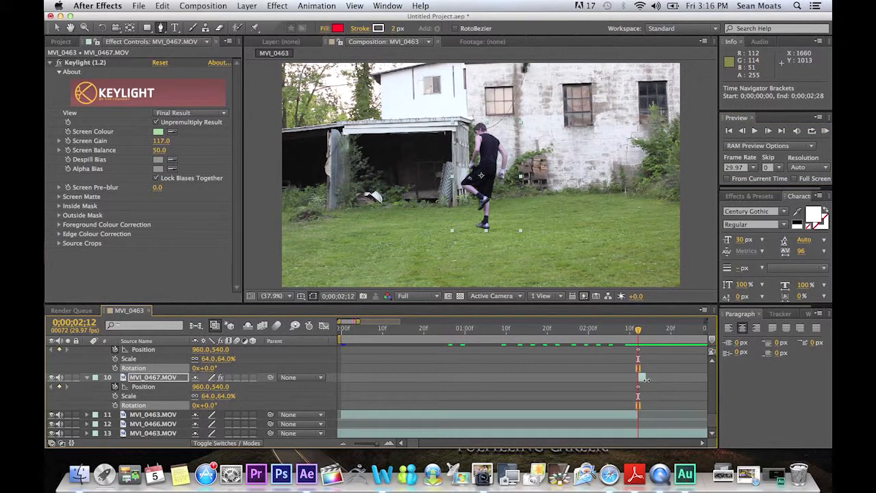
left_click_drag(641, 381, 618, 376)
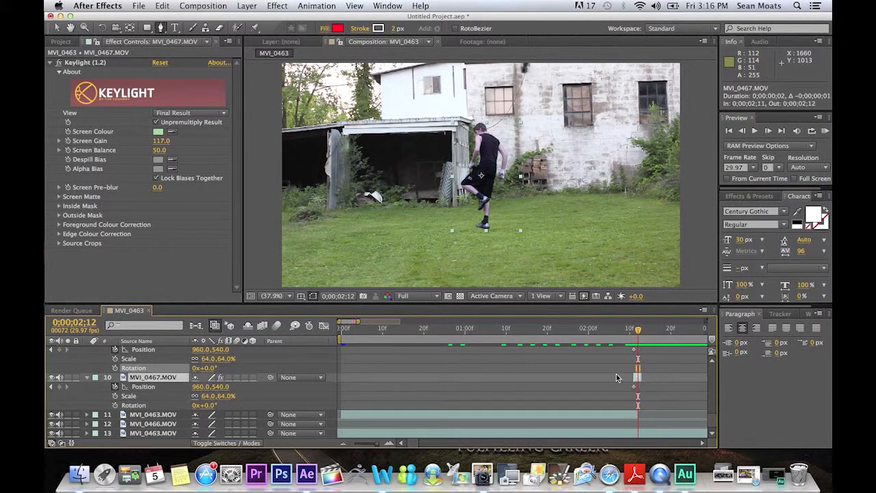
left_click(742, 130)
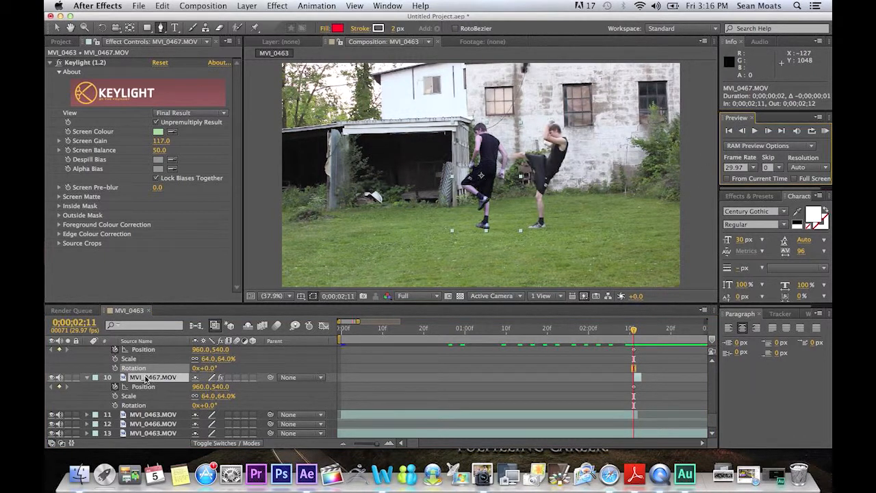
left_click_drag(485, 154, 505, 152)
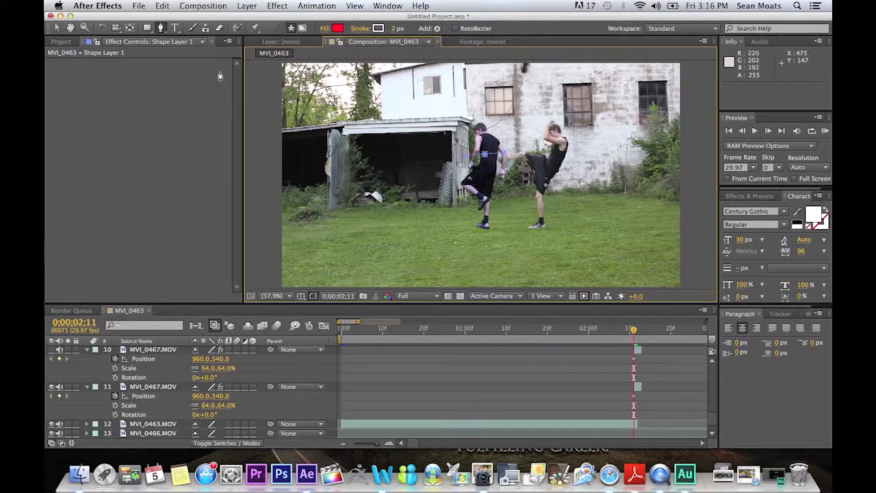
key("super+z")
scroll(385, 378, "up", 10)
left_click(147, 352)
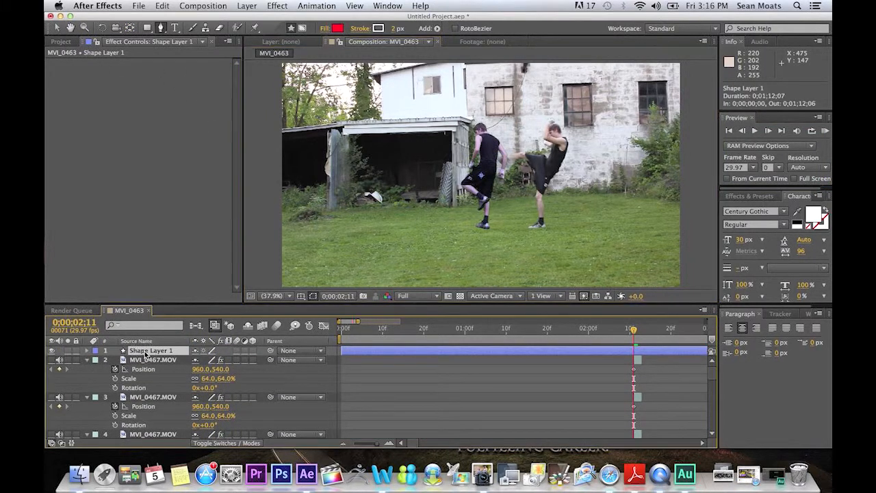
key("Delete")
scroll(183, 410, "down", 7)
scroll(183, 406, "down", 5)
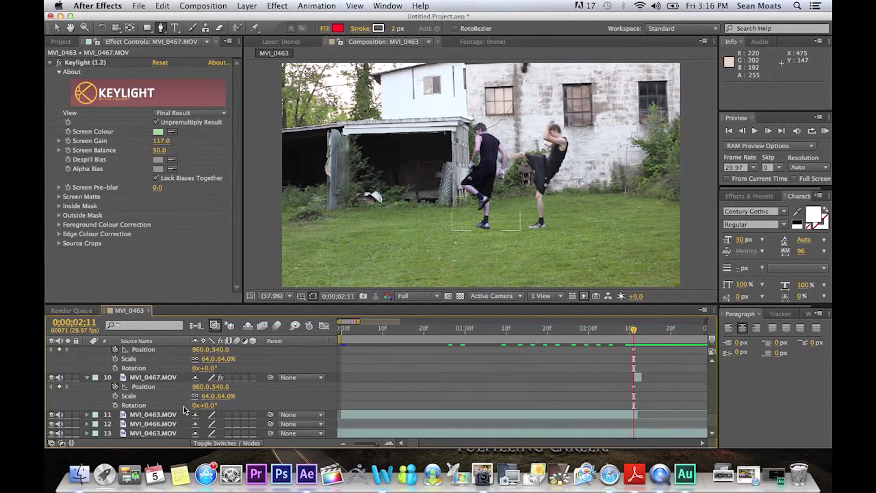
Step: At 0;00;02;11, rotate the layer 10 MVI_0467 clone to 41° and position it at 1200.3, 471.3 over the kicking man
left_click(479, 219)
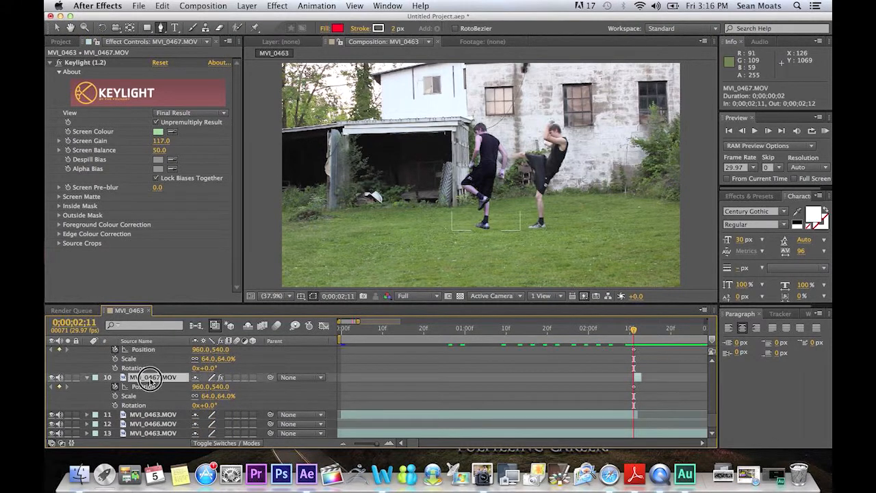
left_click(60, 28)
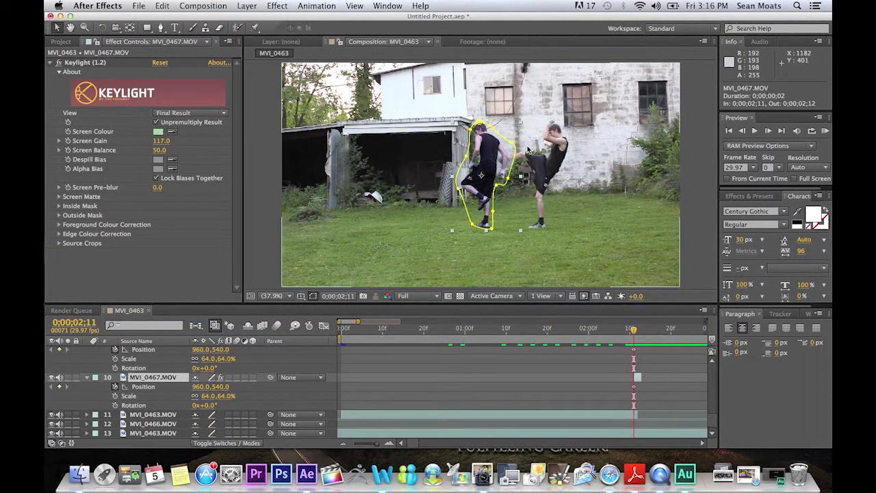
left_click_drag(497, 155, 541, 157)
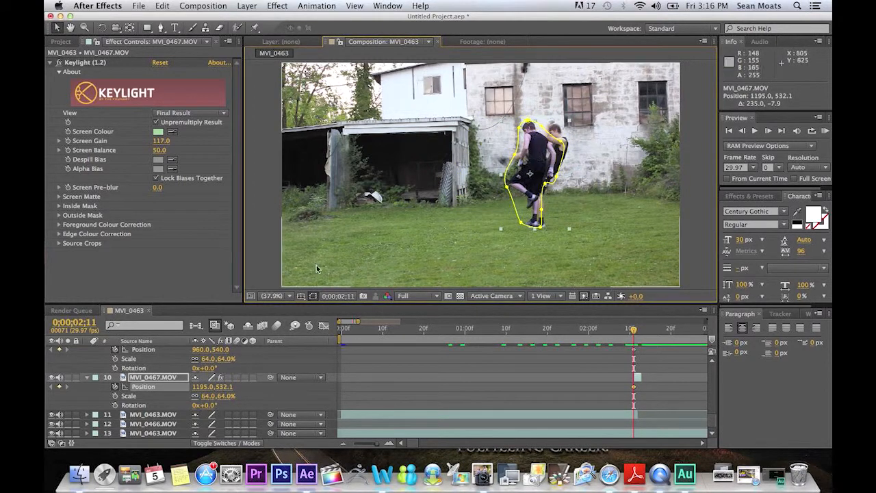
left_click_drag(204, 408, 222, 405)
left_click_drag(549, 171, 553, 155)
left_click_drag(208, 405, 211, 405)
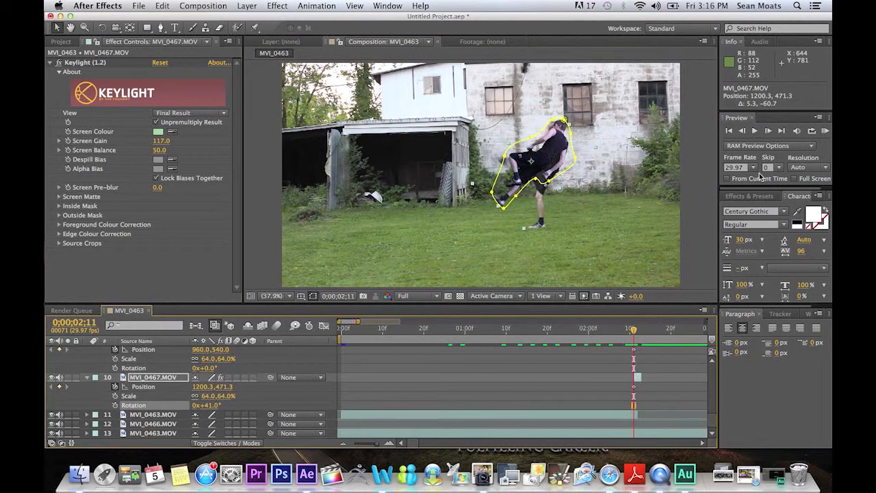
Step: Shift MVI_0467 layers 10 and 9 one frame later, so both start at 0;00;02;12
left_click(768, 130)
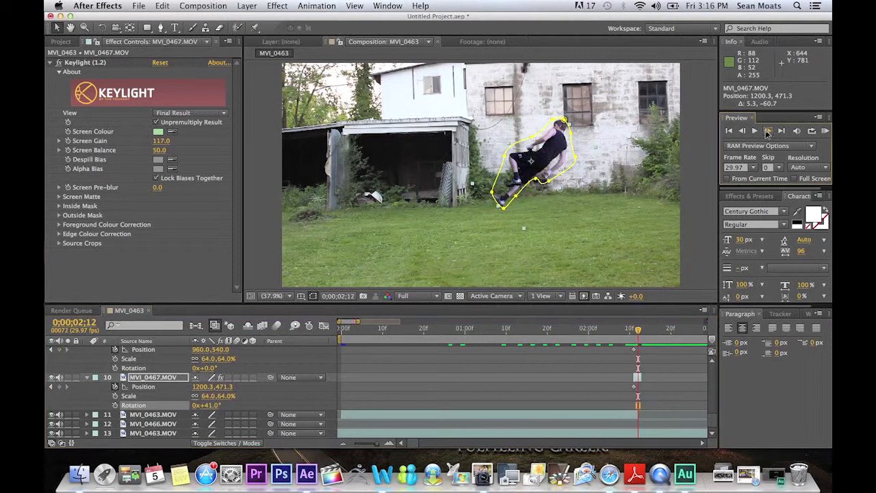
left_click(637, 378)
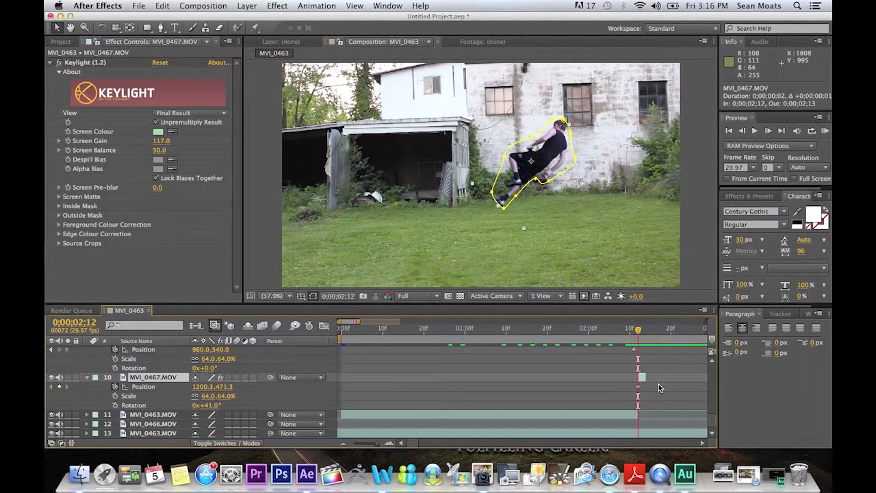
scroll(712, 416, "up", 2)
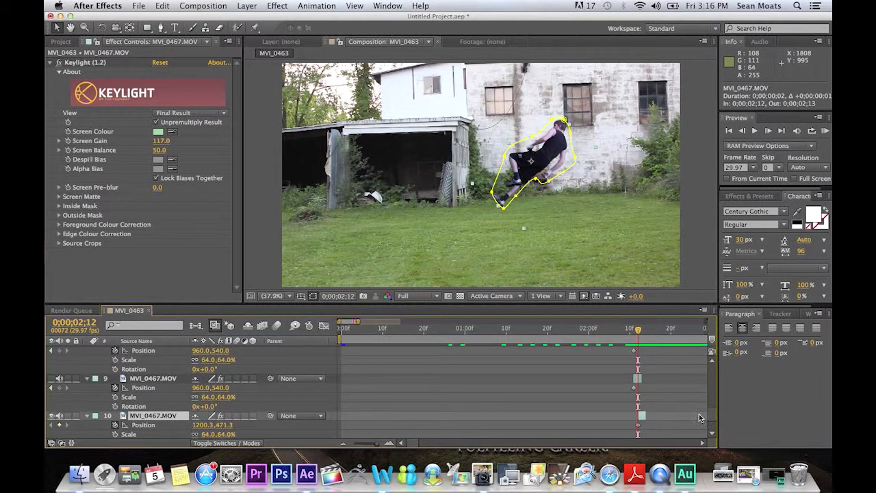
left_click_drag(639, 382, 641, 380)
Step: At 0;00;02;13, rotate layer 9 to 68°, position it at 1181.8, 434.4 over the layer 10 clone, and delete its earlier Position keyframe
left_click(768, 130)
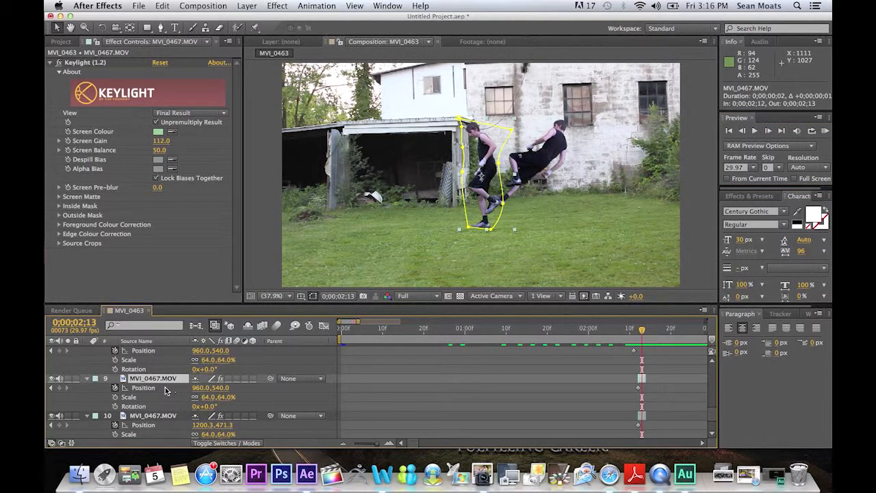
left_click_drag(498, 154, 530, 137)
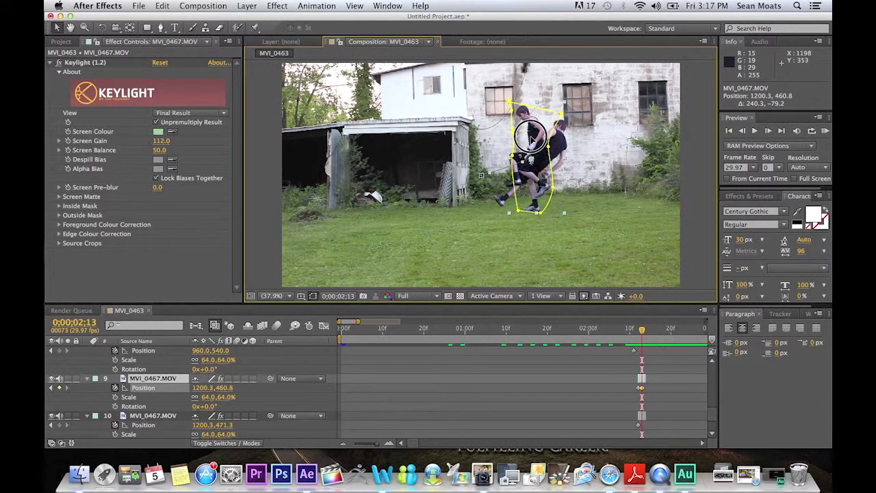
left_click(639, 392)
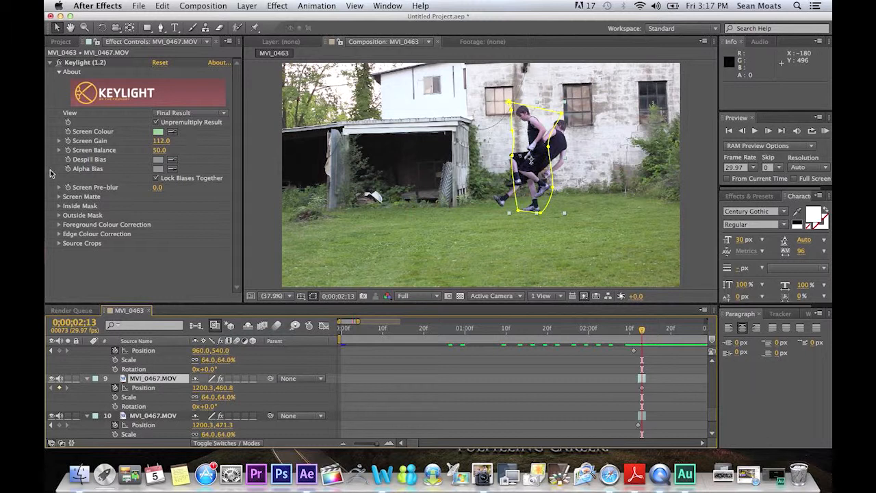
left_click(209, 406)
left_click_drag(209, 405, 250, 410)
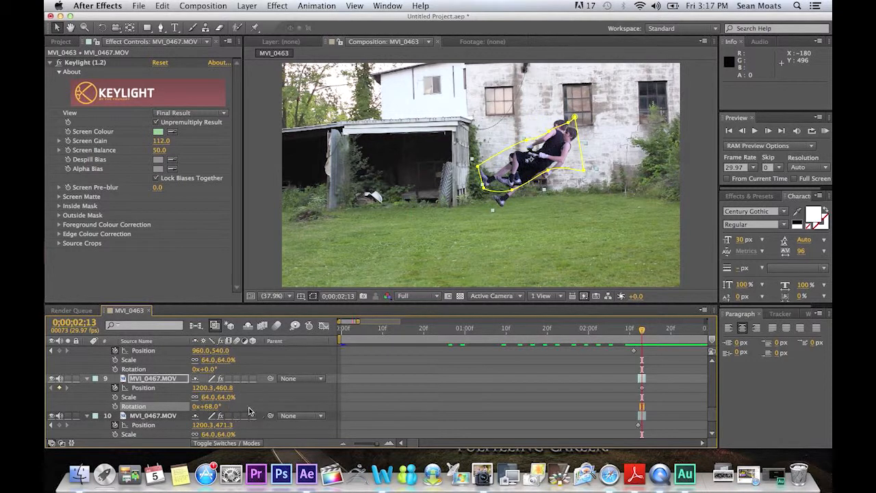
left_click_drag(548, 162, 542, 156)
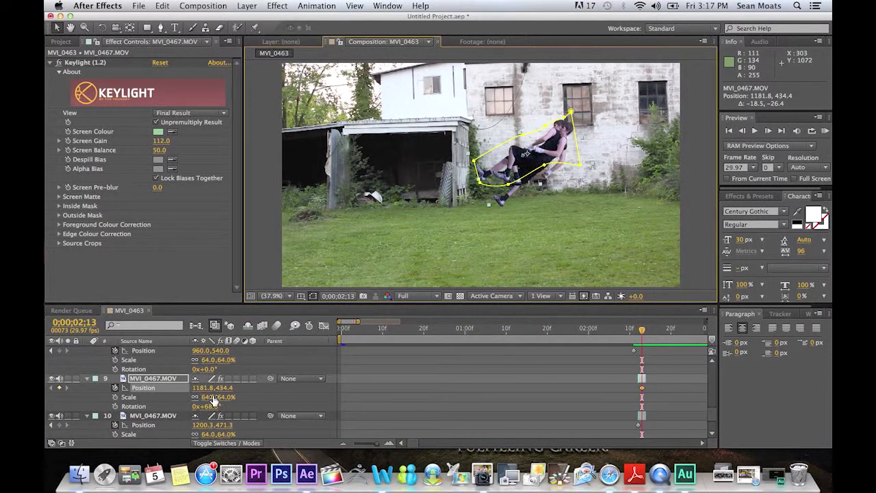
Step: Switch to Adobe Audition to check the Tut1 recording, and return to After Effects
left_click(684, 474)
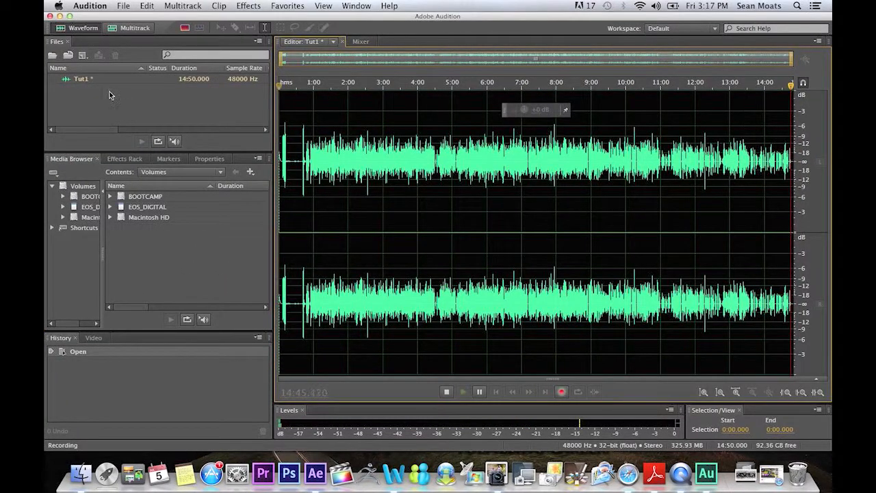
key("super+m")
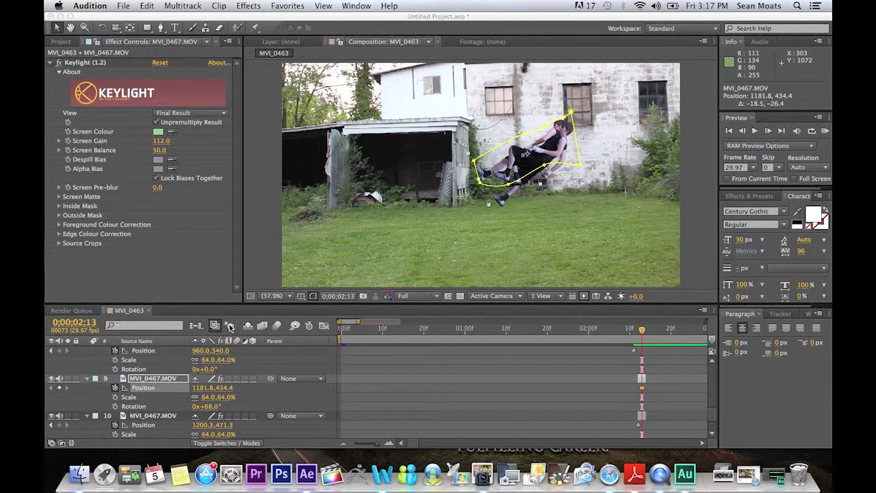
Step: Refine the layer 9 clone's alignment with layer 10 by setting its rotation to 73° and its position to 1142.2, 471.3
left_click(221, 403)
left_click_drag(209, 407, 216, 409)
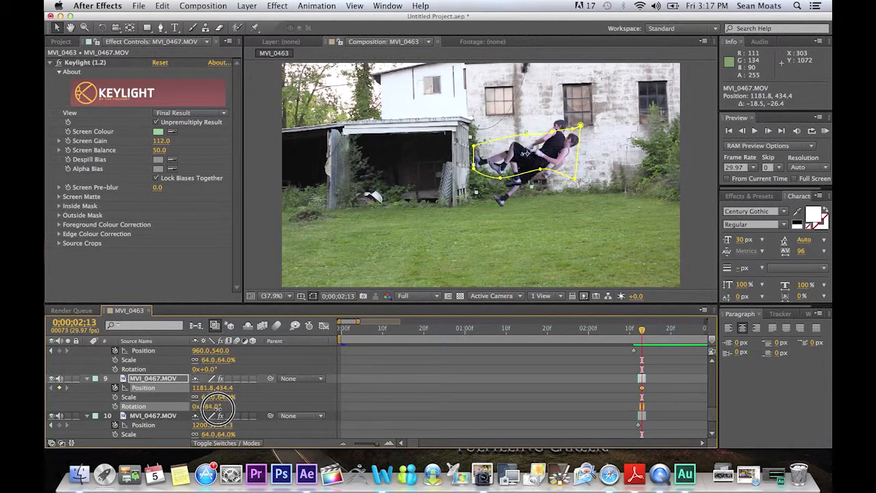
left_click_drag(550, 153, 543, 147)
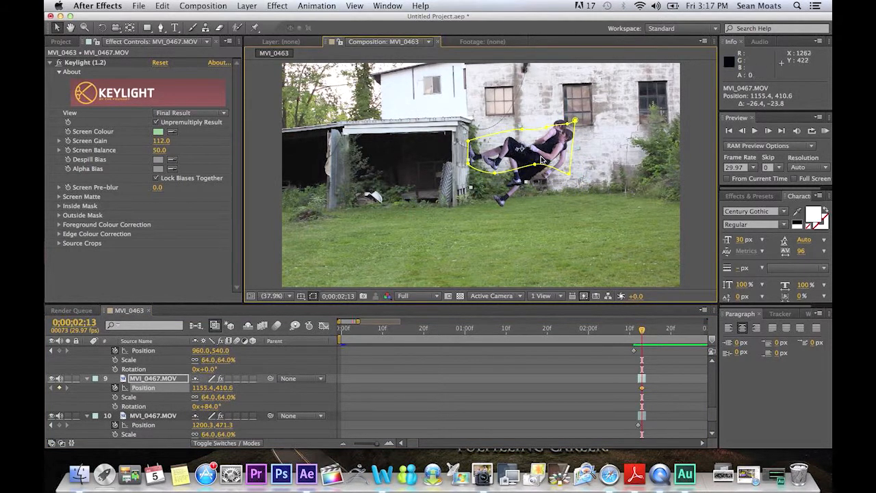
left_click_drag(218, 409, 200, 407)
left_click_drag(541, 131, 539, 148)
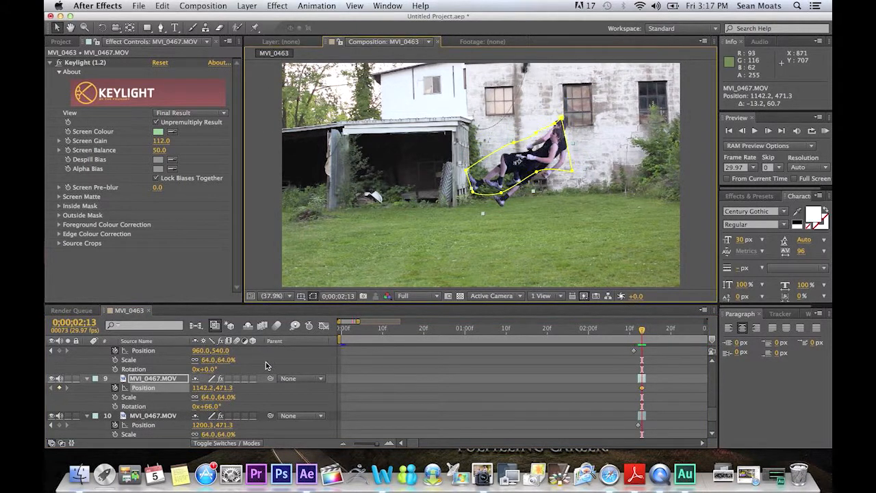
left_click_drag(217, 396, 212, 406)
key("super+z")
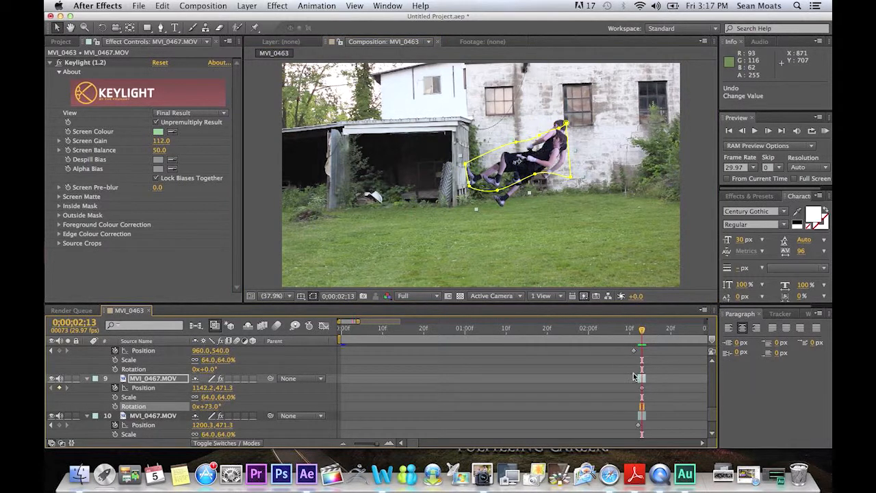
Step: Shift layer 9 to start at 0;00;02;14, directly after layer 10, and check the transition between the two poses
left_click(768, 131)
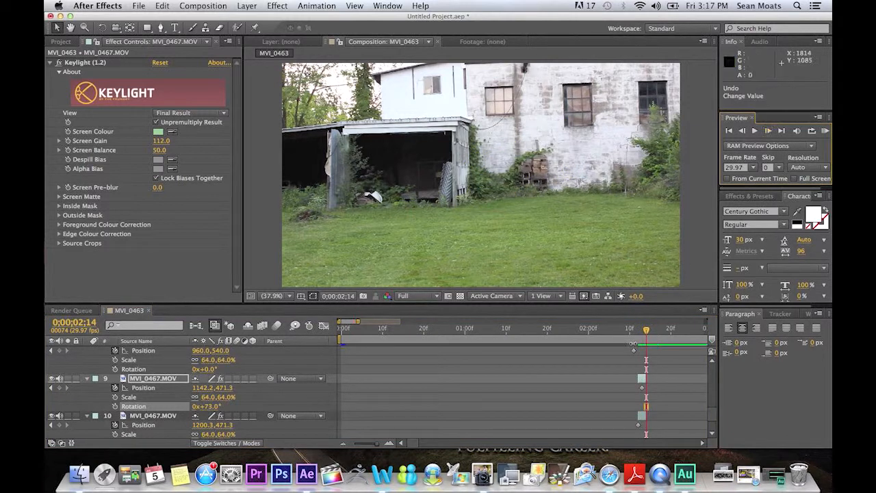
left_click_drag(643, 381, 651, 379)
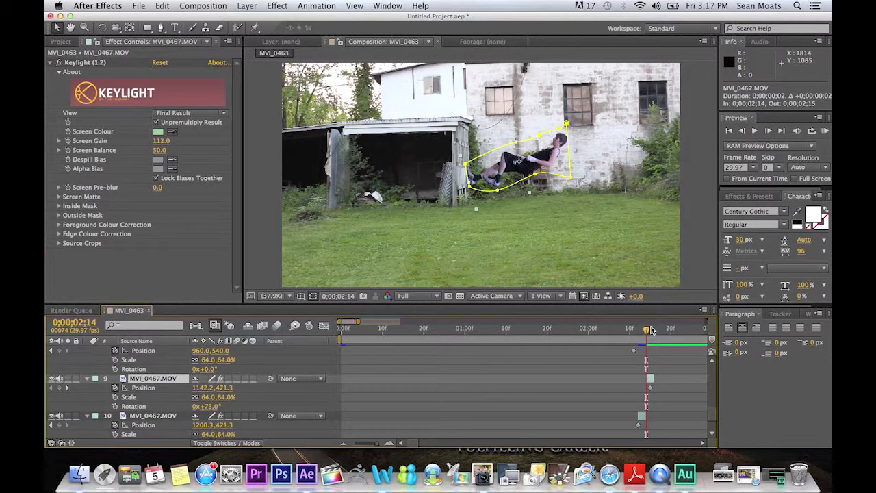
left_click_drag(646, 332, 643, 335)
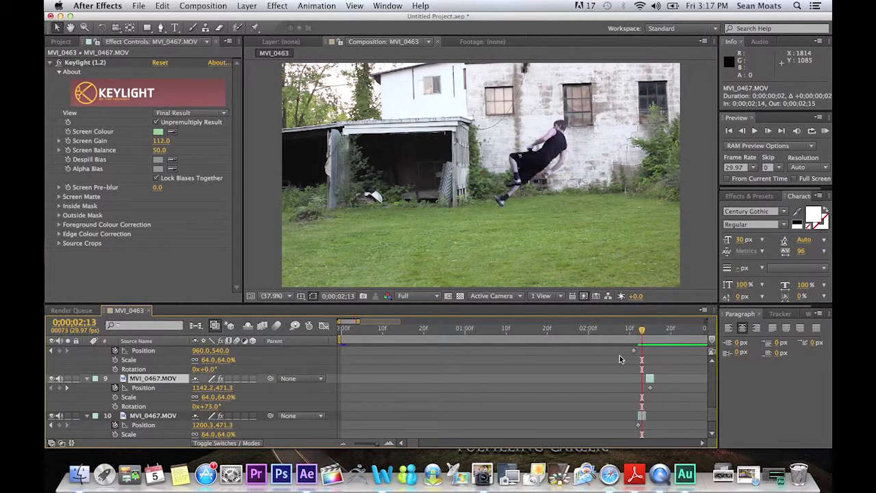
left_click(642, 422)
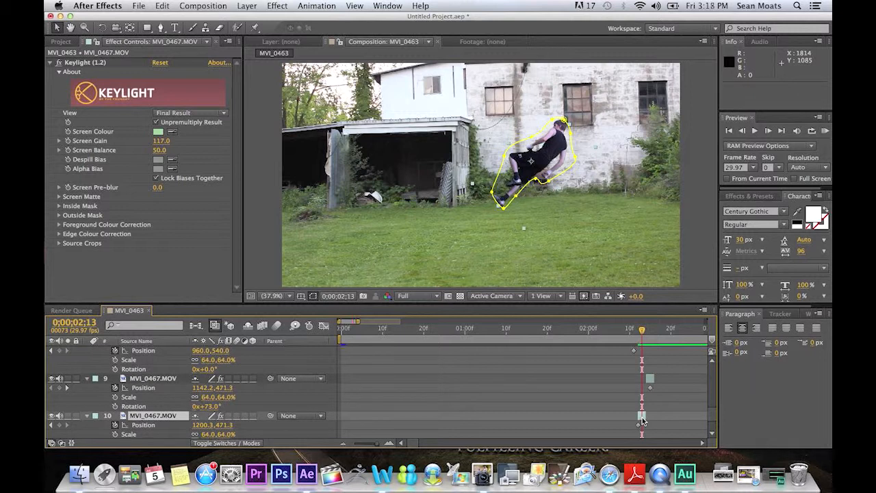
left_click_drag(640, 331, 651, 334)
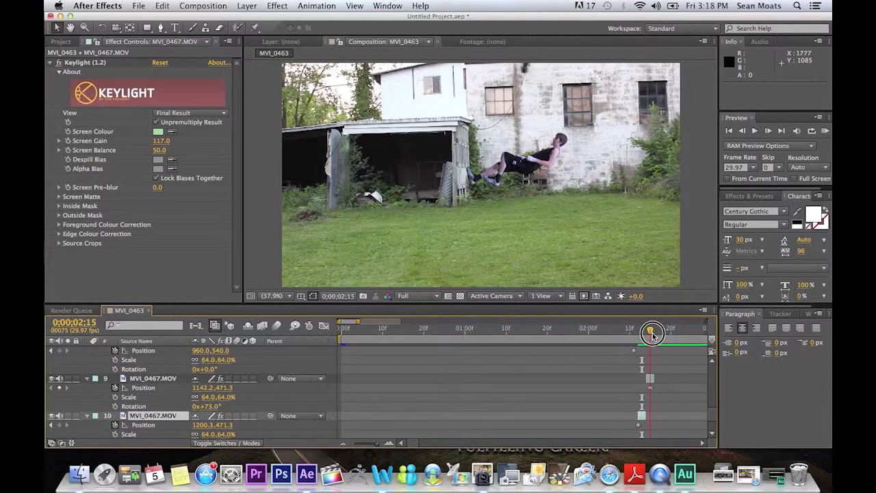
scroll(710, 412, "up", 2)
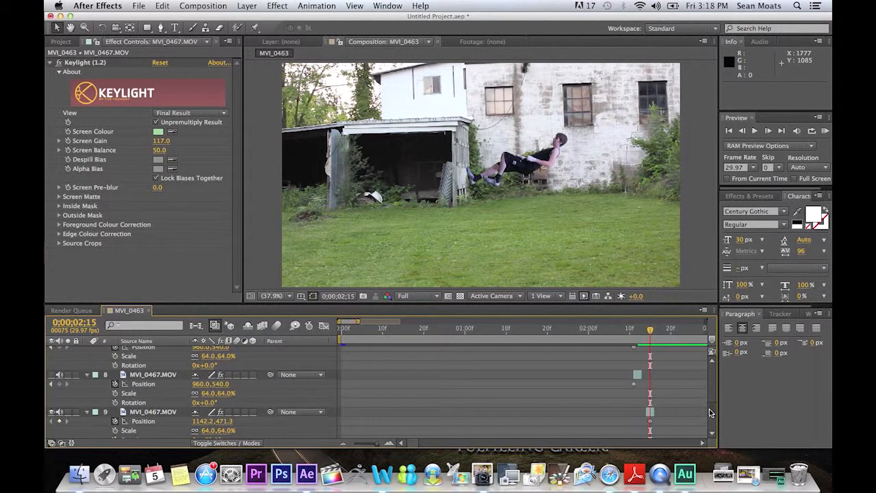